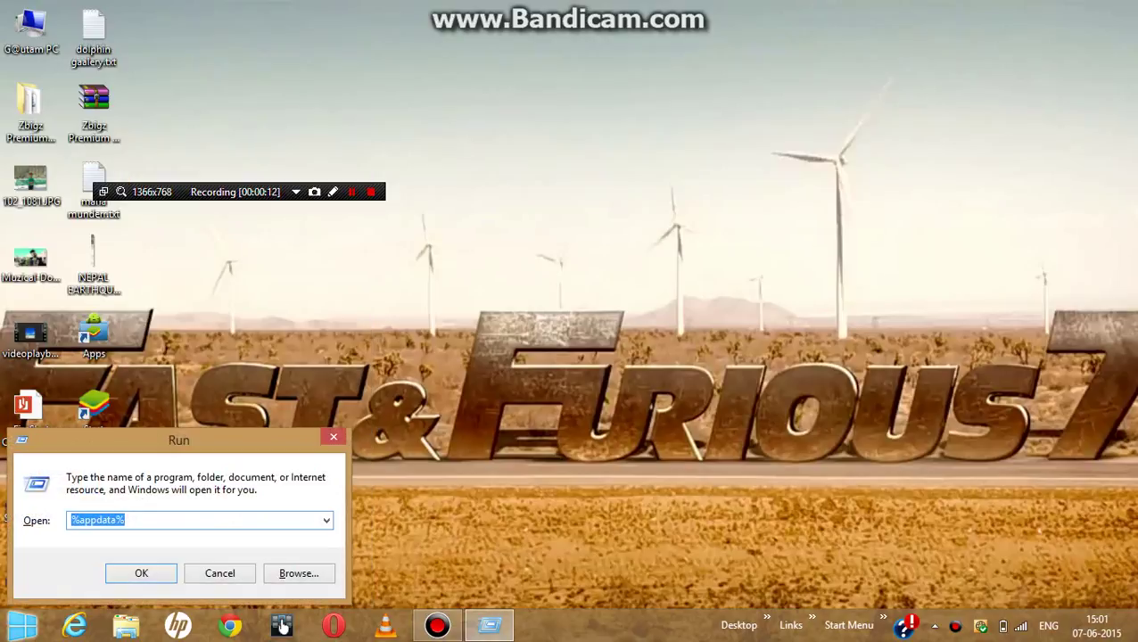
Step: Launch notepad from the Run dialog and maximize its blank window
type("\\")
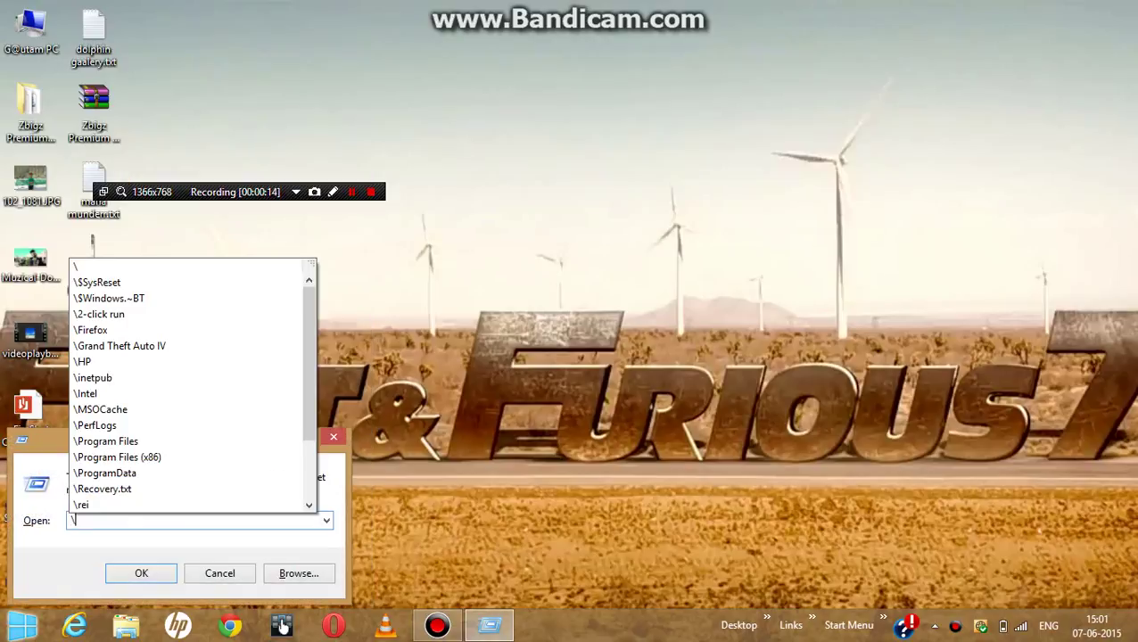
key("BackSpace")
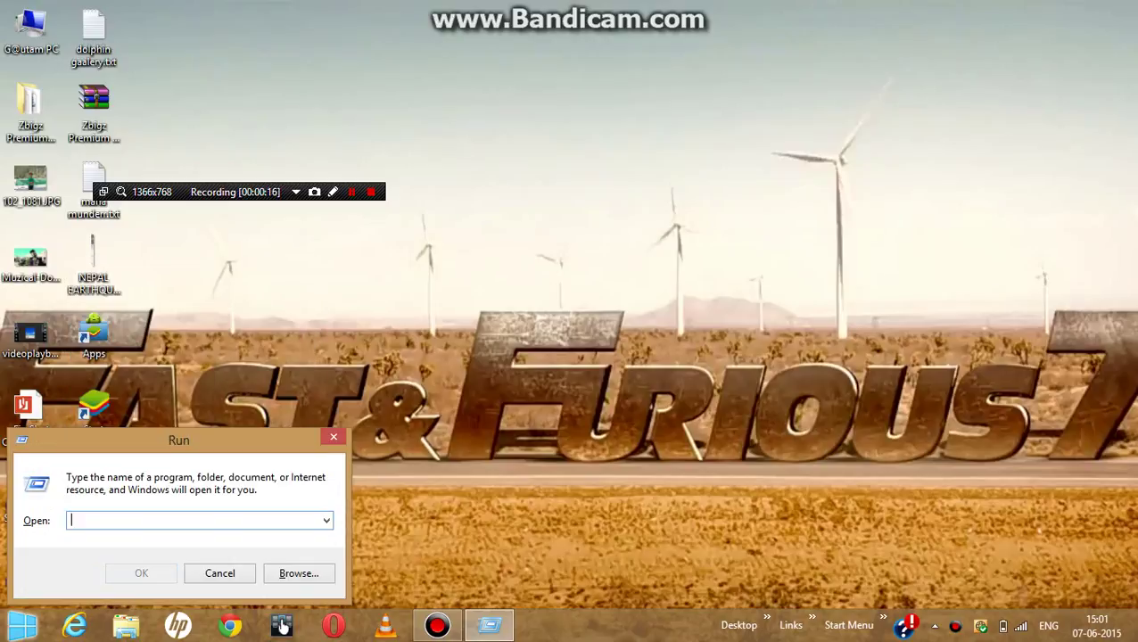
type("n")
key("Down")
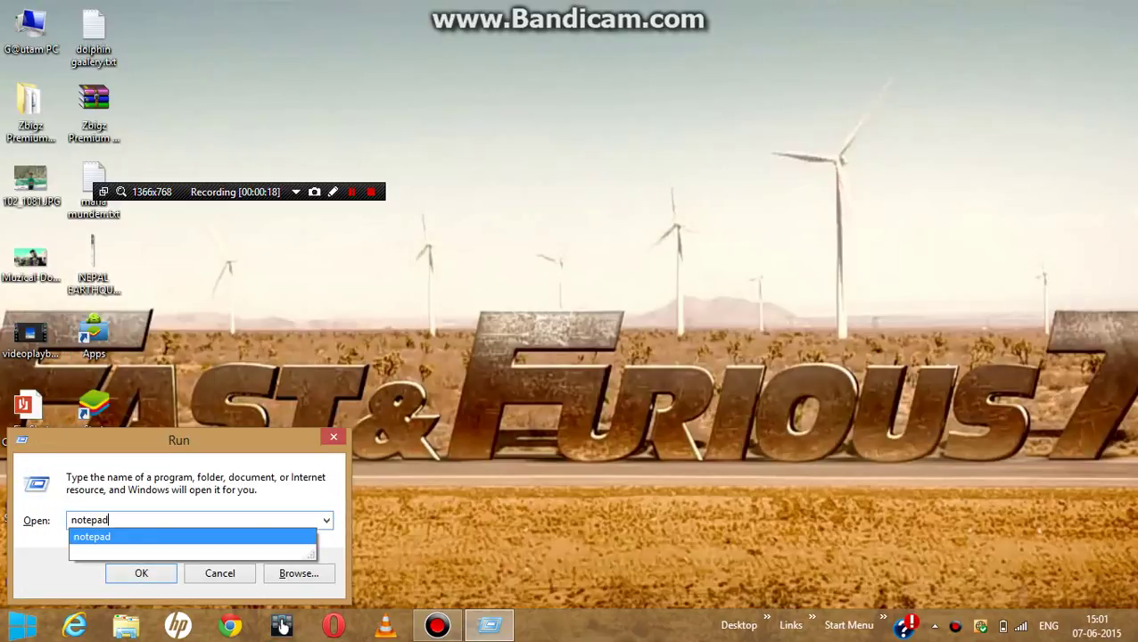
key("Return")
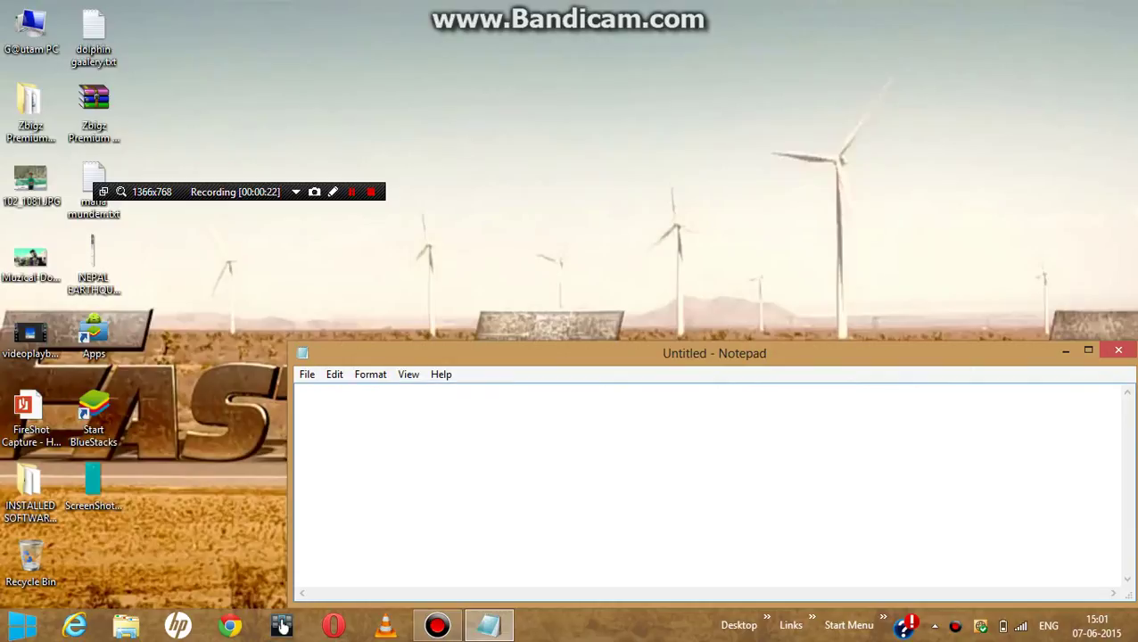
left_click_drag(714, 353, 655, 161)
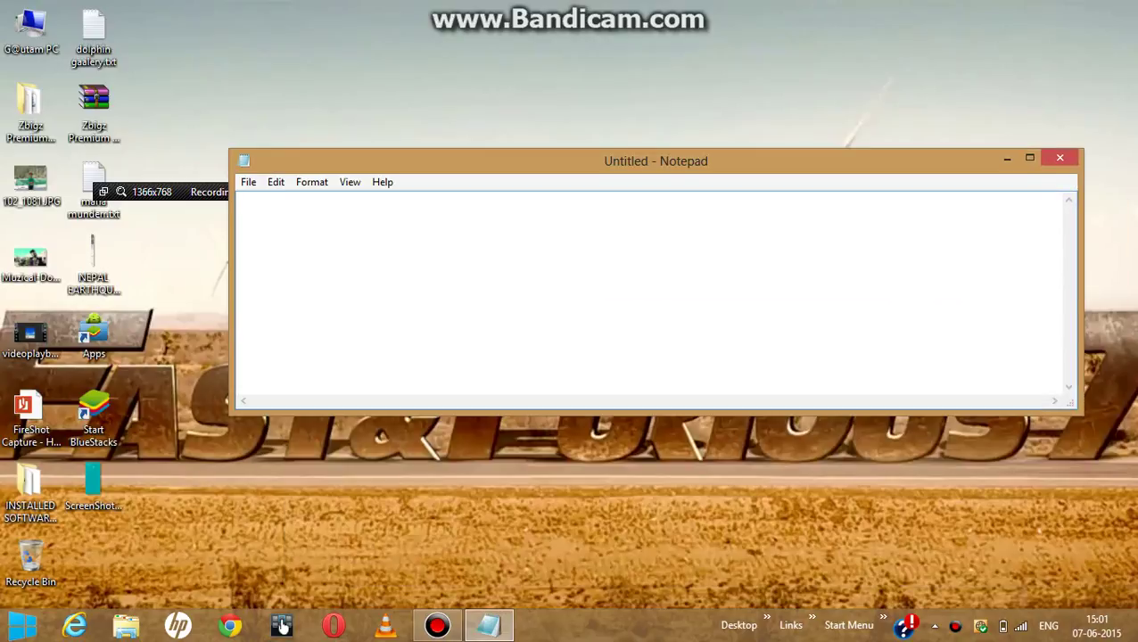
key("super+Up")
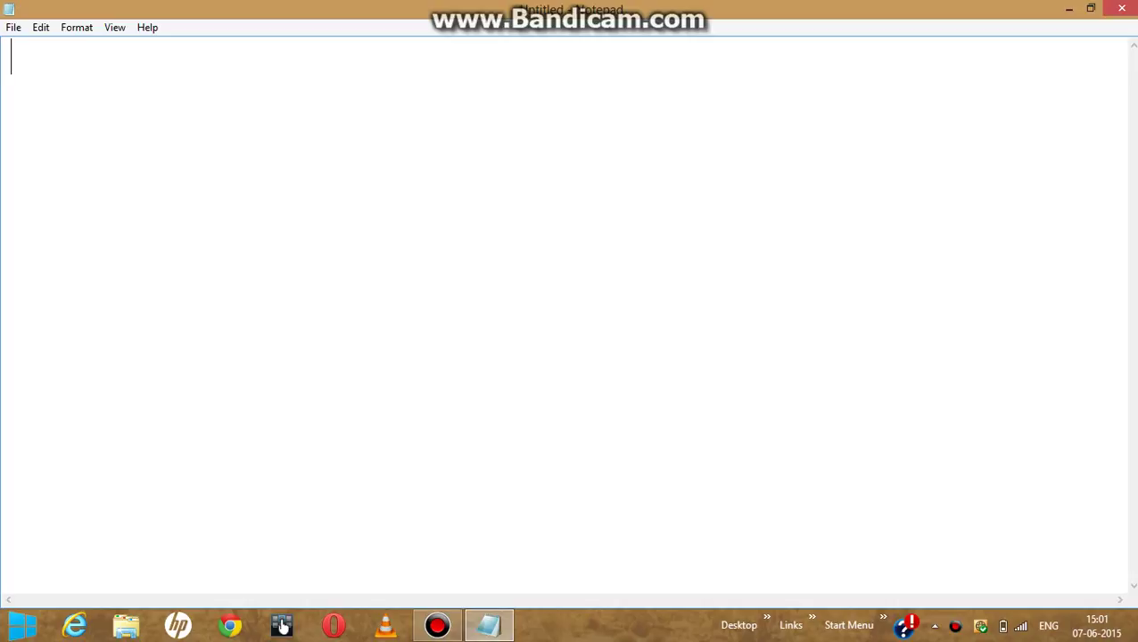
Step: Write the opening text "HEY GUYS TODAY I'M GONNA SHOW YOU THAT HOW TO" in the blank note
type("HW")
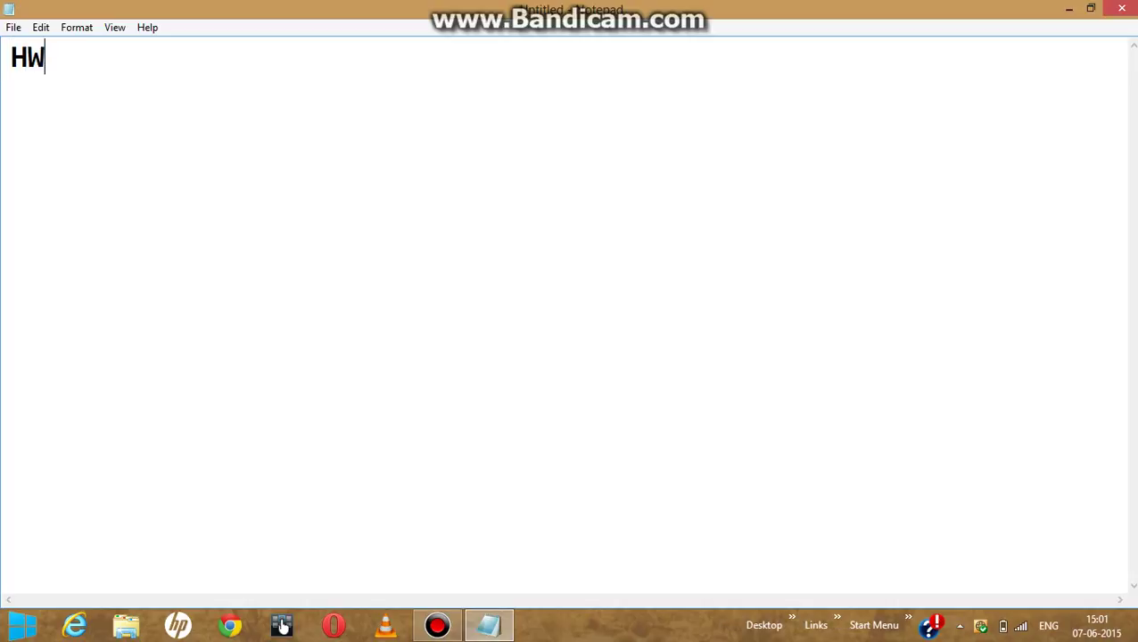
type("=")
key("BackSpace")
key("BackSpace")
type("EY GU")
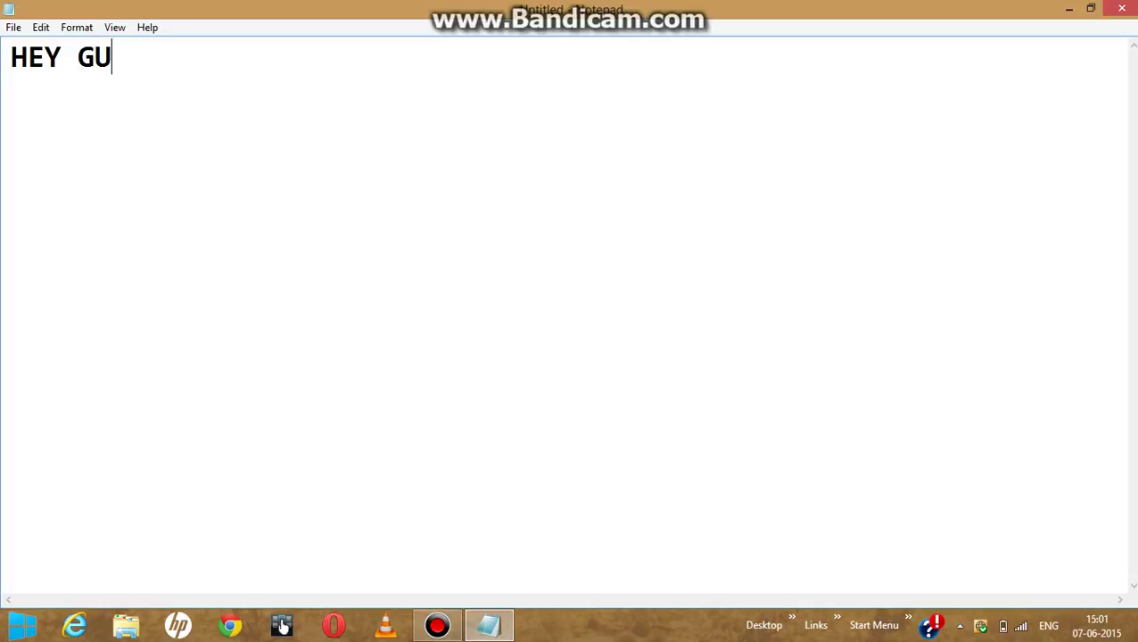
type("YS TOD")
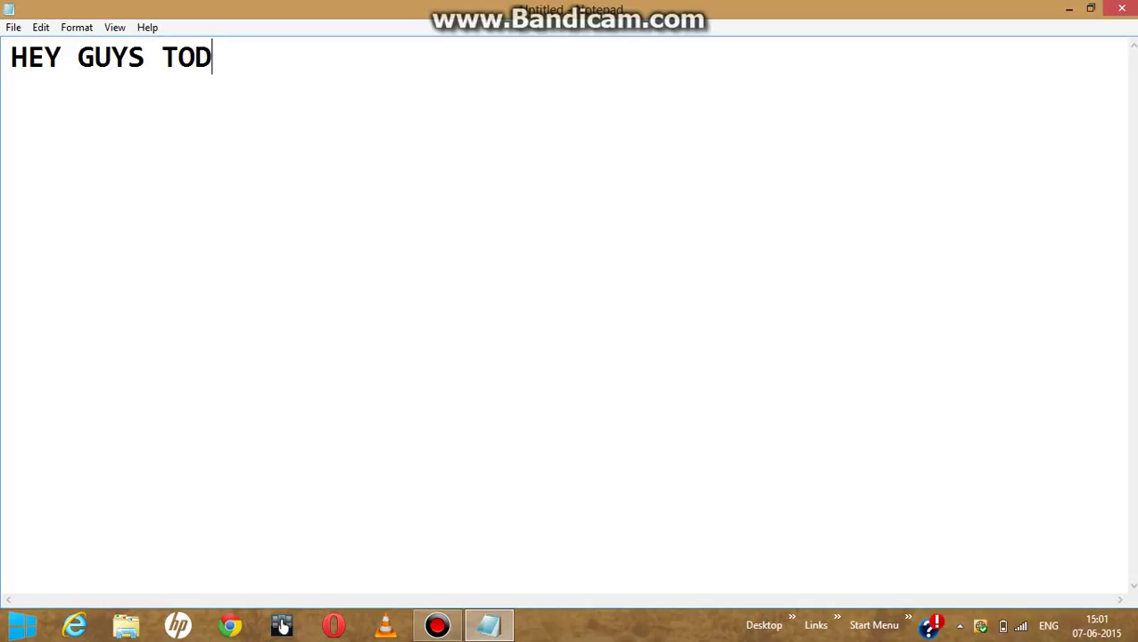
type("AY I'M GO")
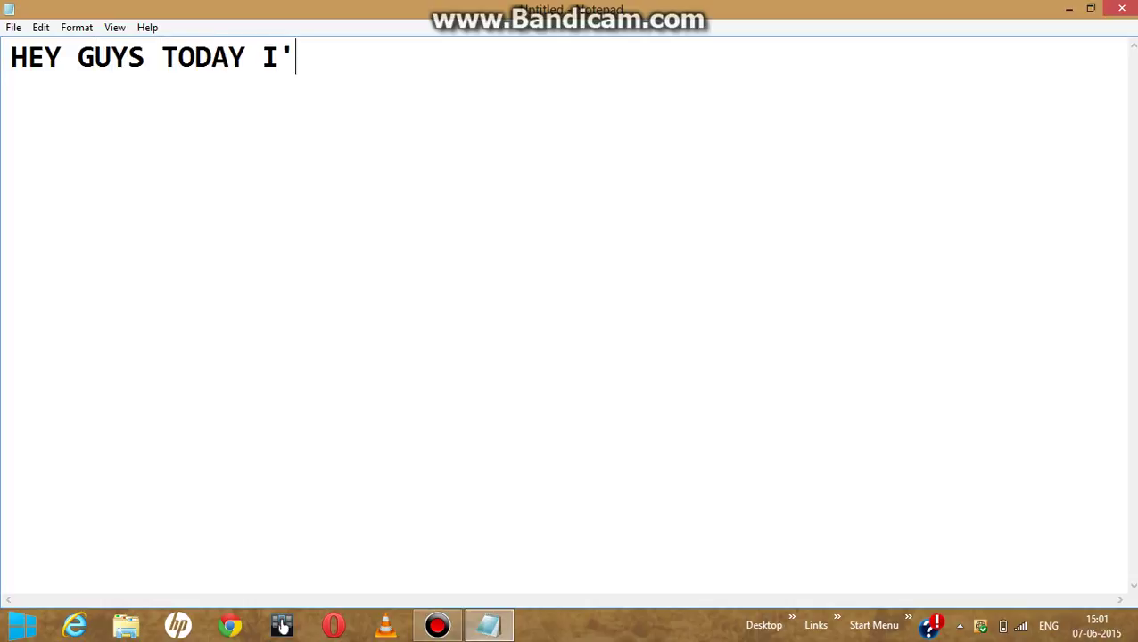
type("NN")
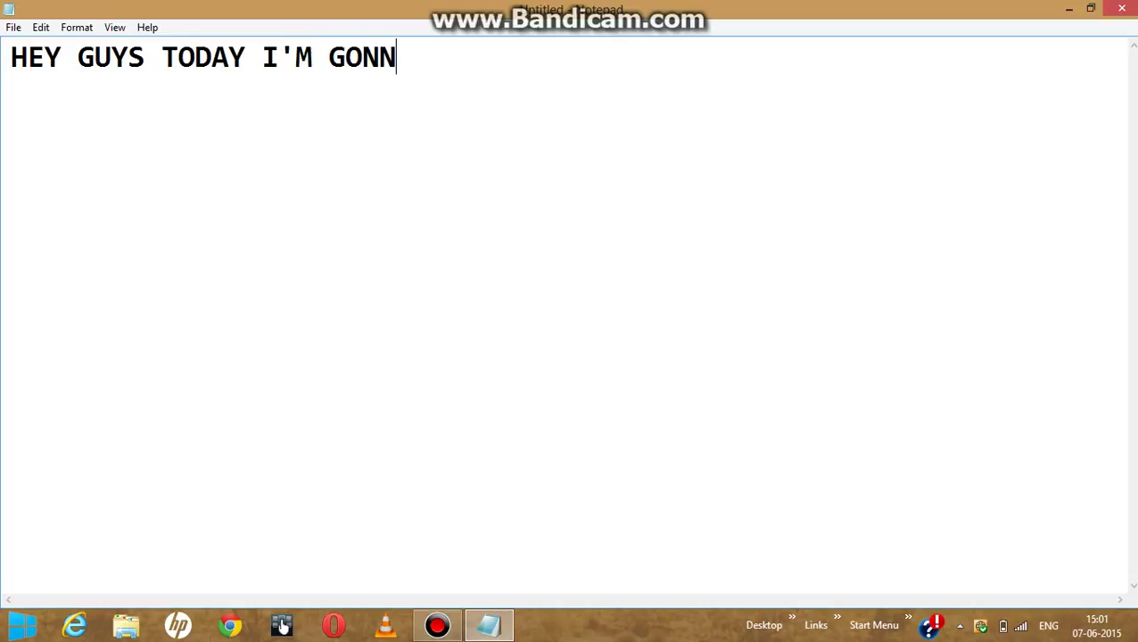
type("A SHOW Y")
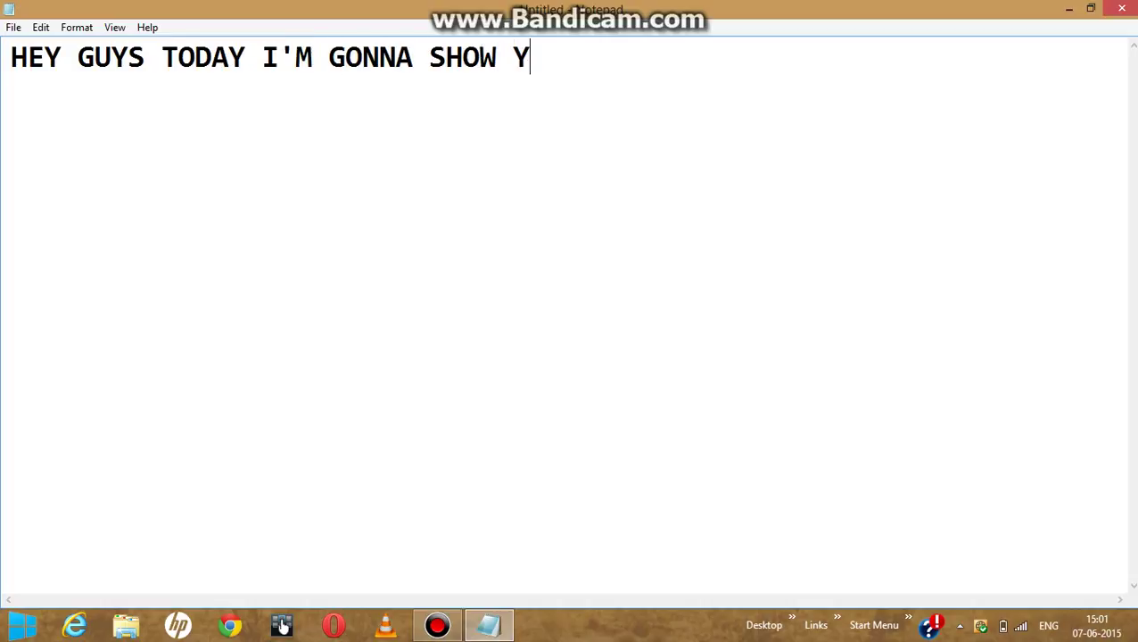
type("OU THAT")
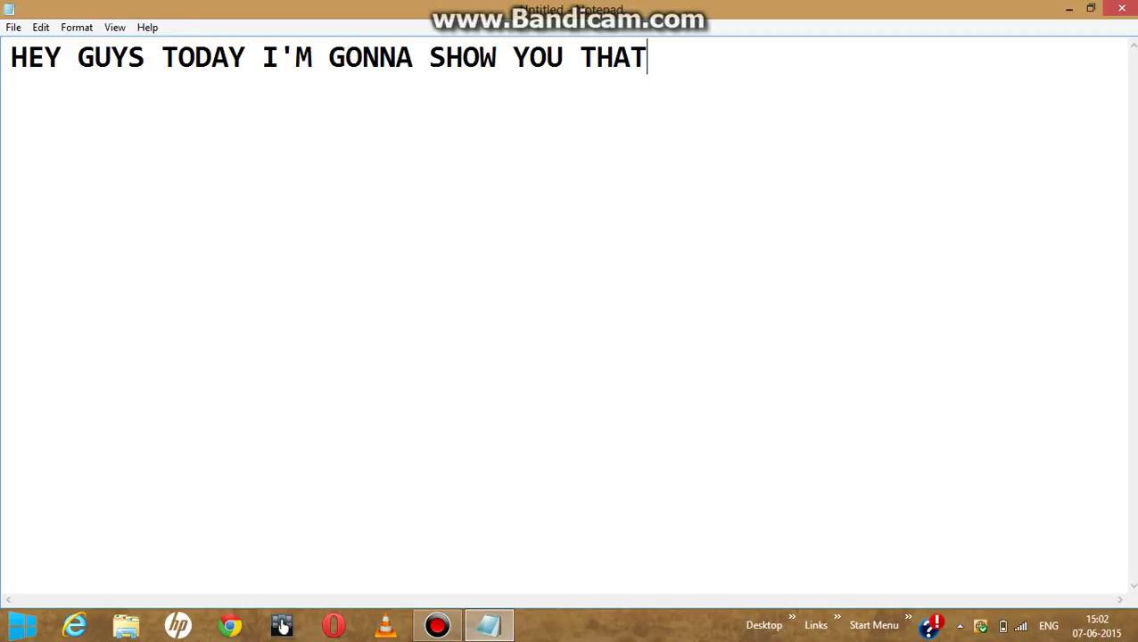
type(" HOW TO ")
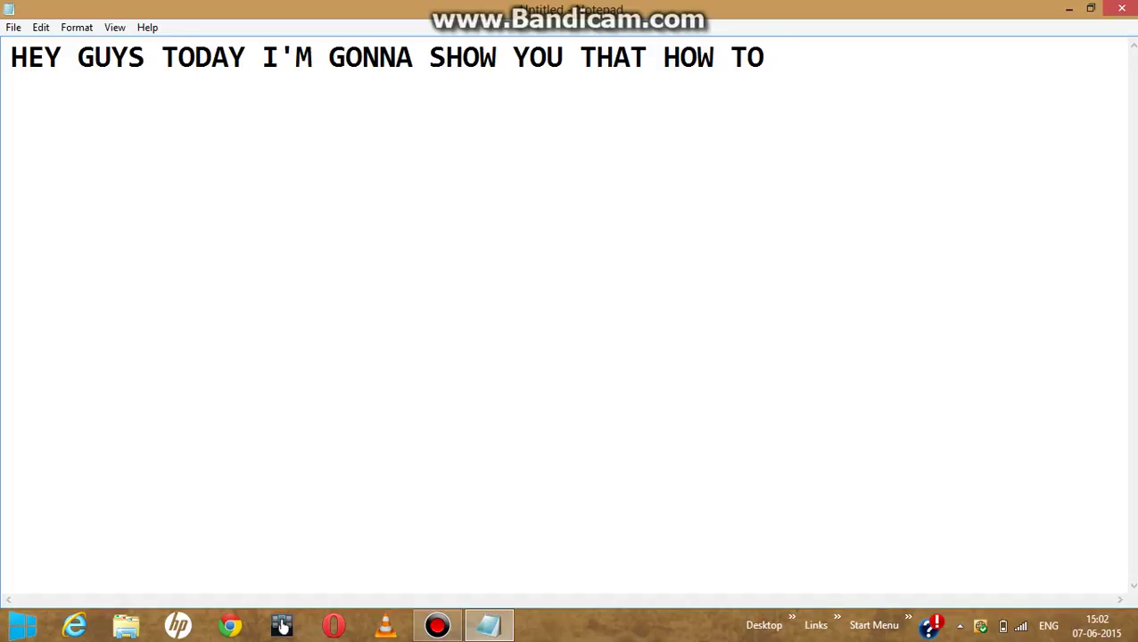
Step: Continue the line with "EXPAND OR P", correcting typing mistakes along the way
type("EZX")
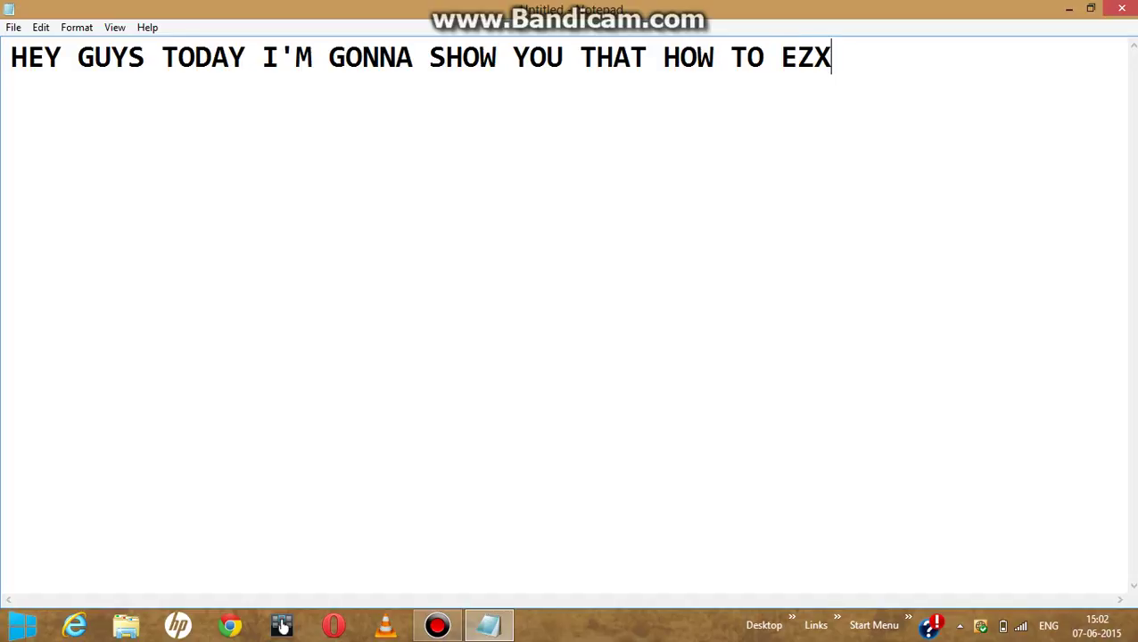
key("BackSpace")
key("BackSpace")
type("XPAND OER")
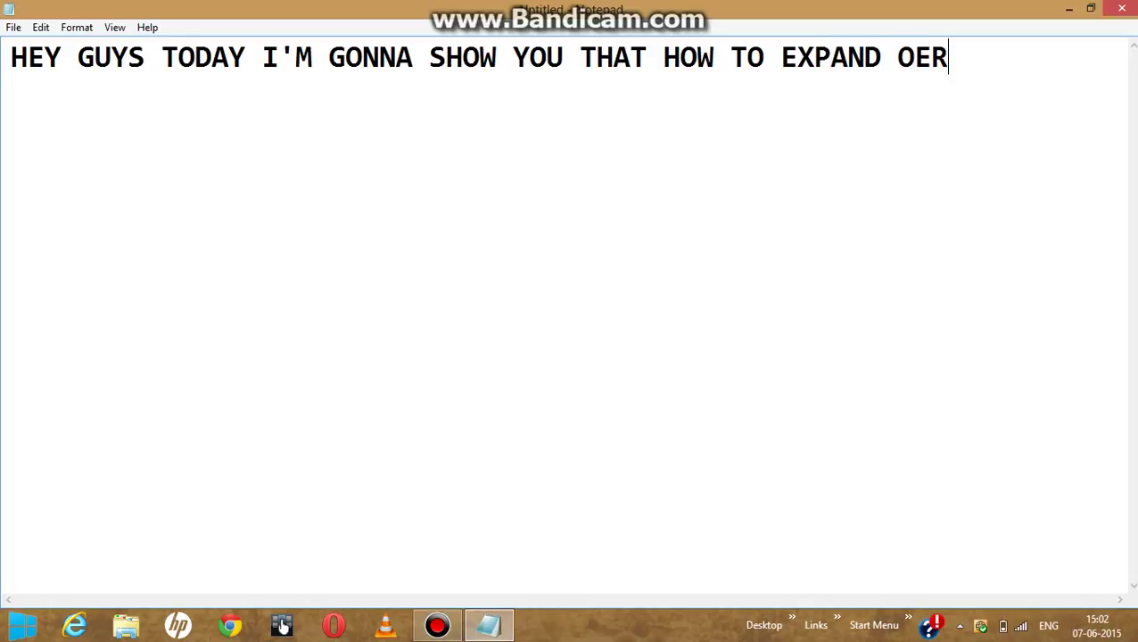
key("BackSpace")
key("BackSpace")
type("R P")
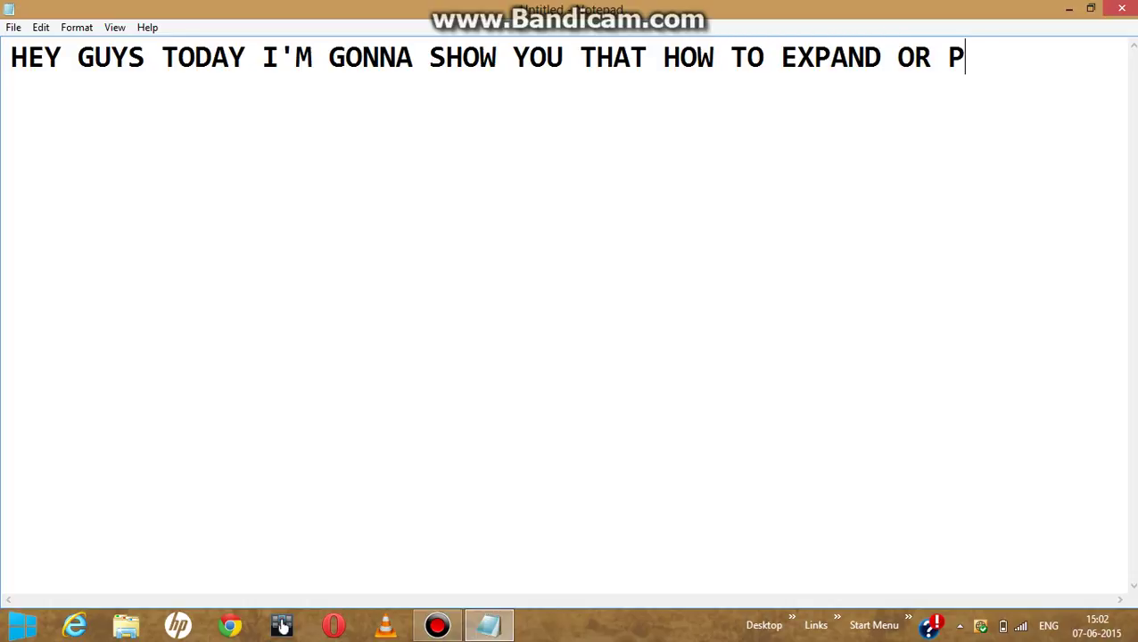
Step: Complete the word begun with P as "PARTICPTION", followed by a space
type("ARG=T")
key("BackSpace")
key("BackSpace")
key("BackSpace")
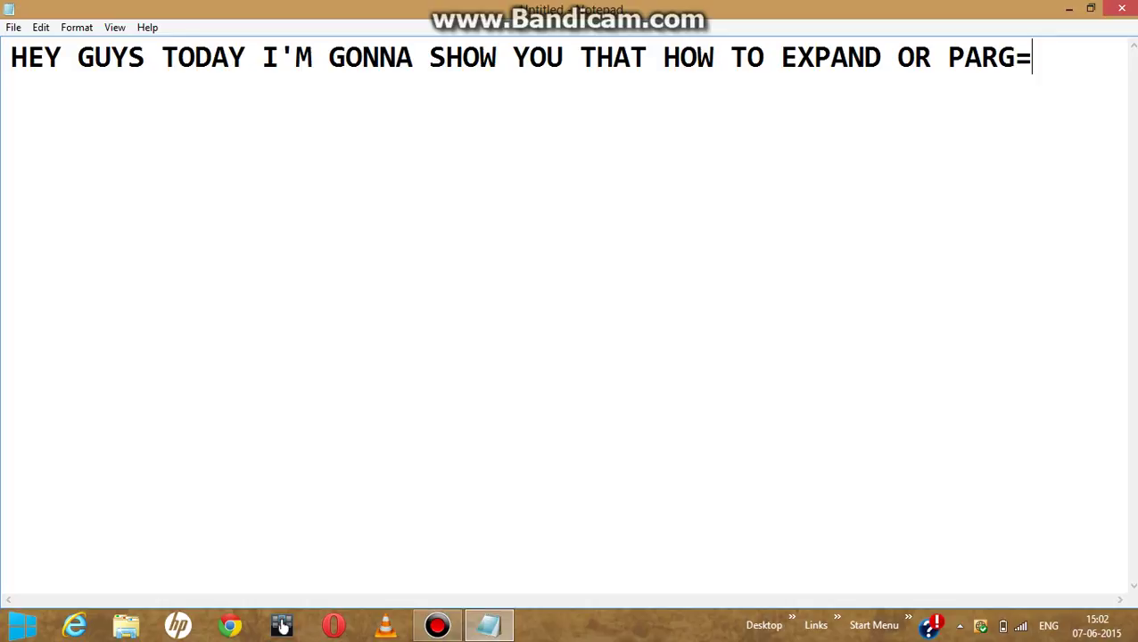
key("BackSpace")
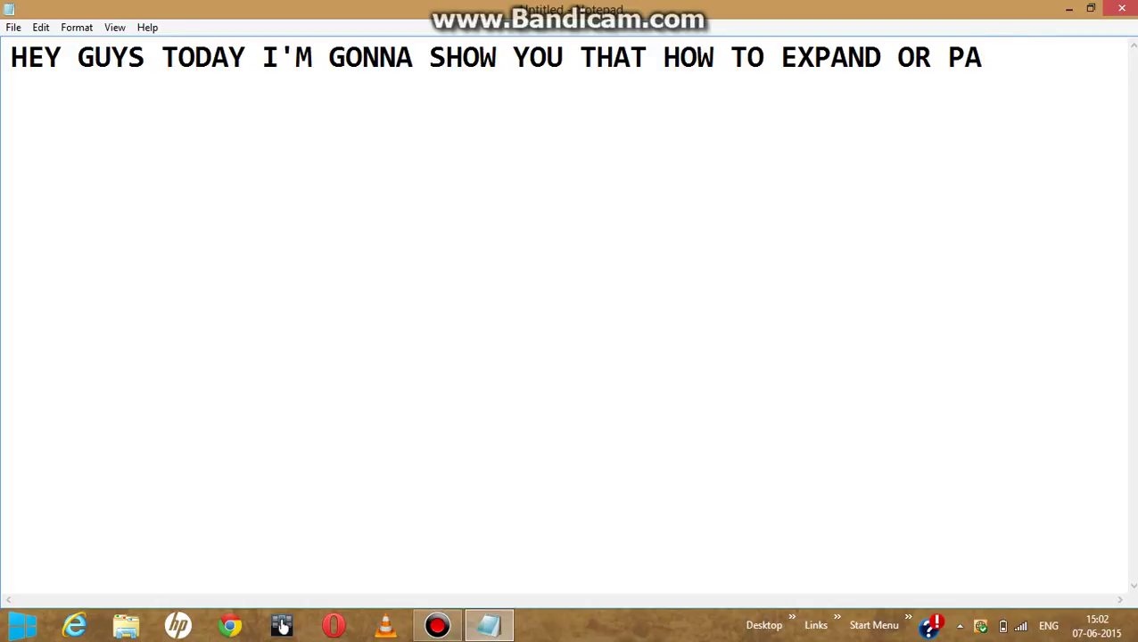
type("RTICI")
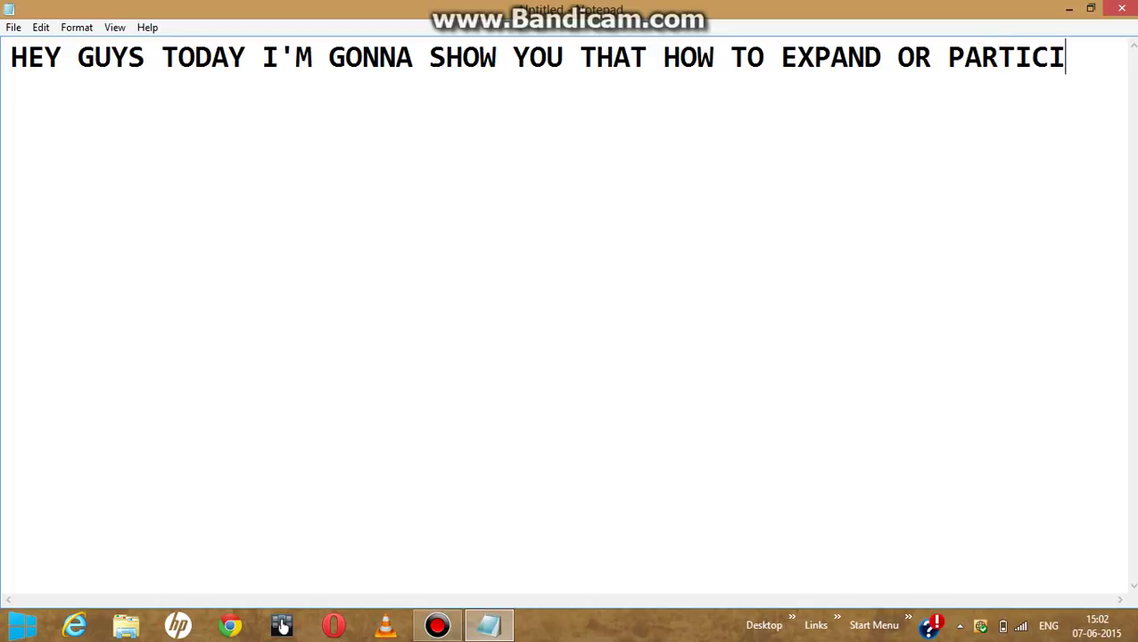
type("TIO")
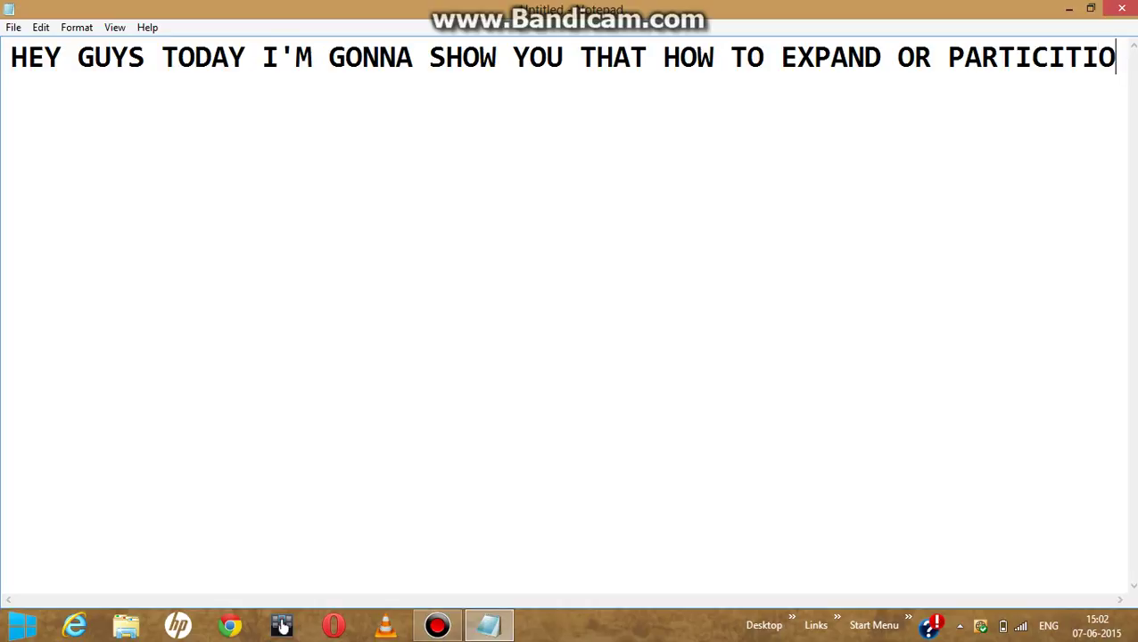
key("BackSpace")
key("BackSpace")
key("BackSpace")
key("BackSpace")
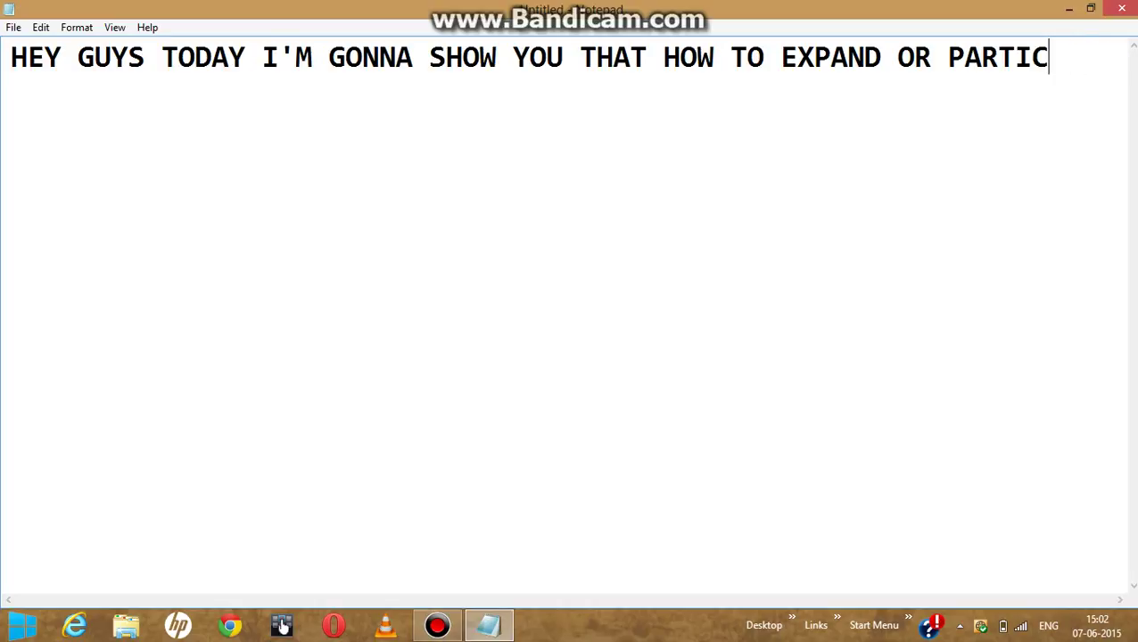
type("PTIOJ")
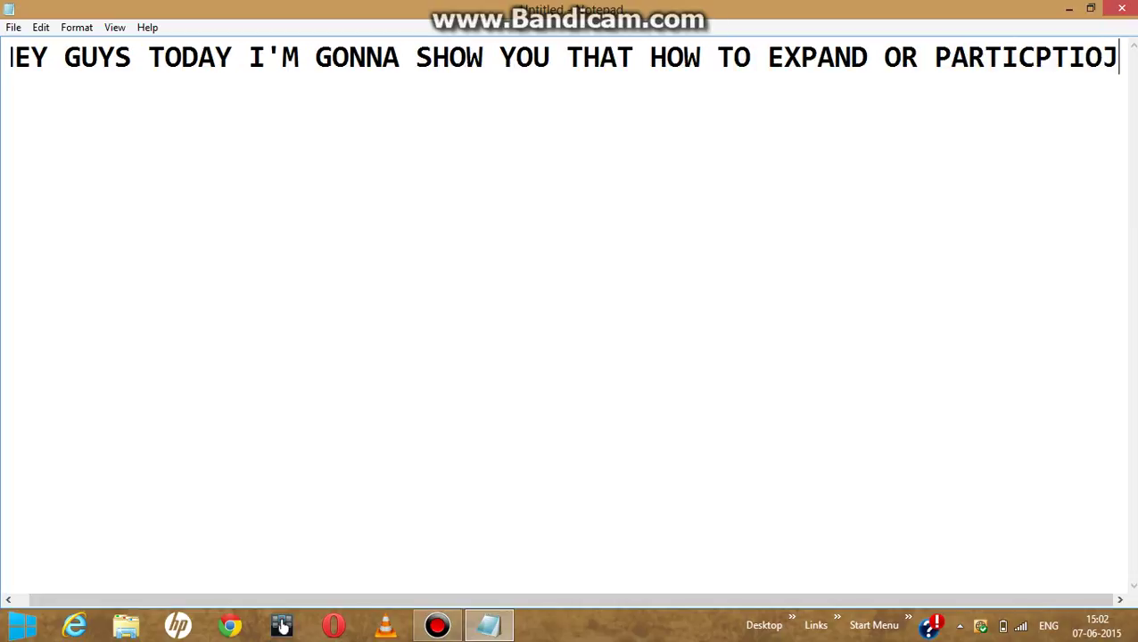
key("BackSpace")
type("N ")
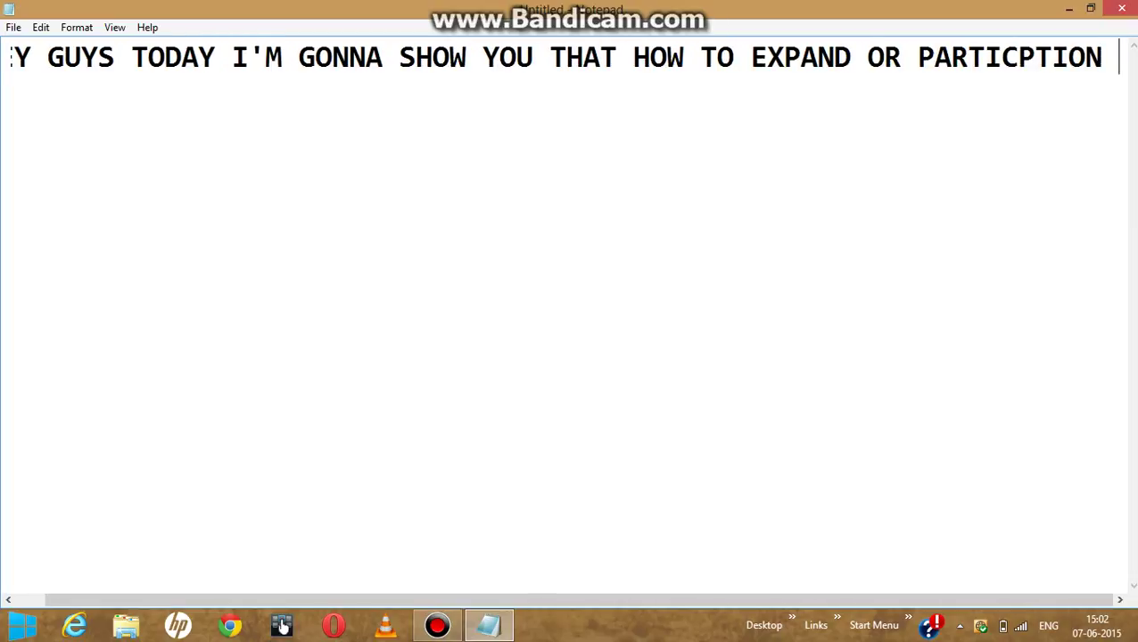
Step: Finish the line with "YOUR LOCAL DISKS NO SOFTWARE USED IN THIS EXPAND"
type("YOUE")
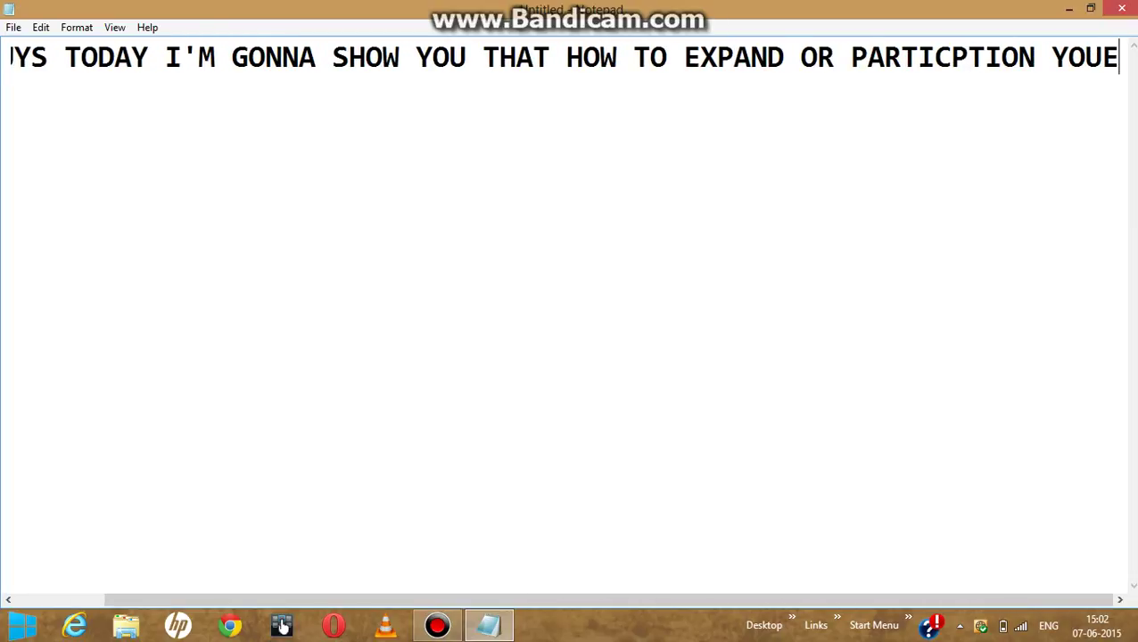
key("BackSpace")
type("R ")
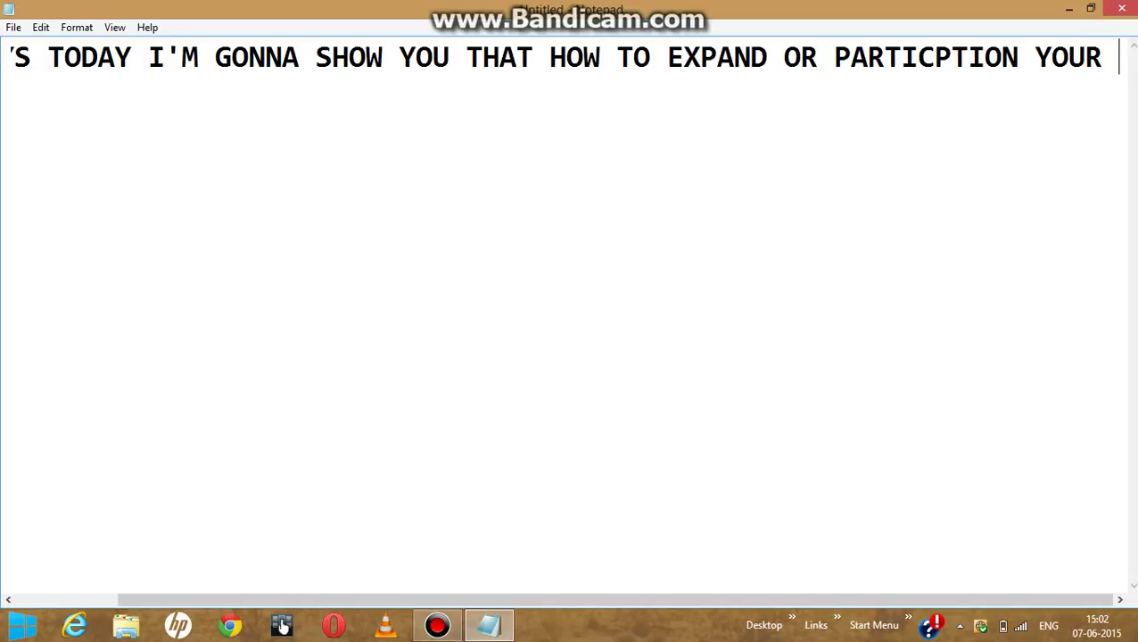
type("LOCAL ")
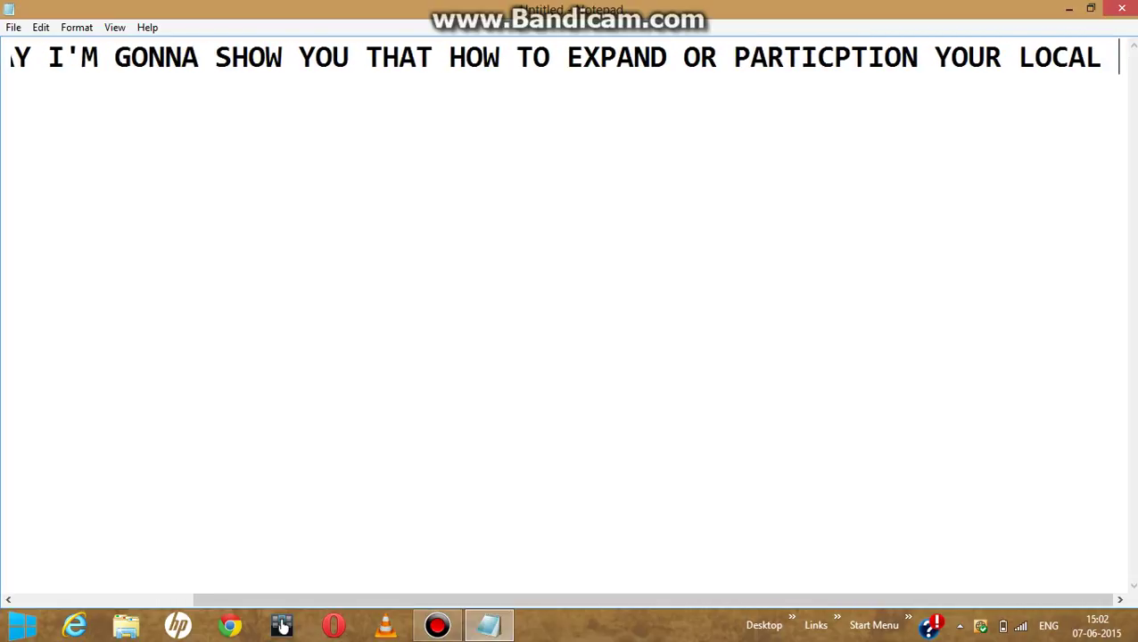
type("DISK")
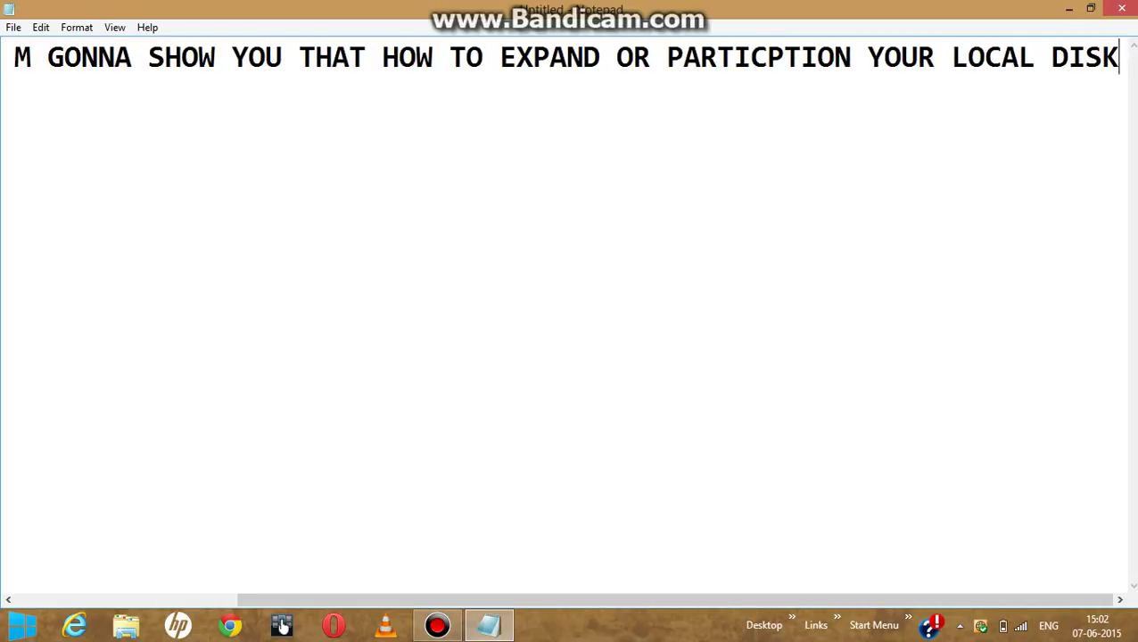
type("S N")
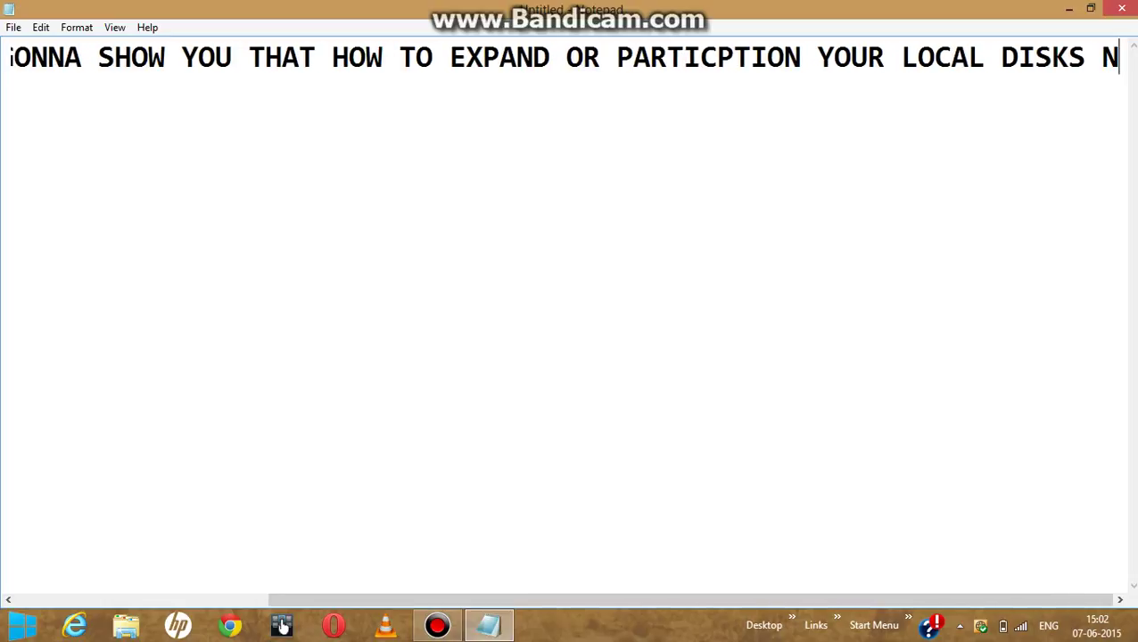
type("O SOFTWZ")
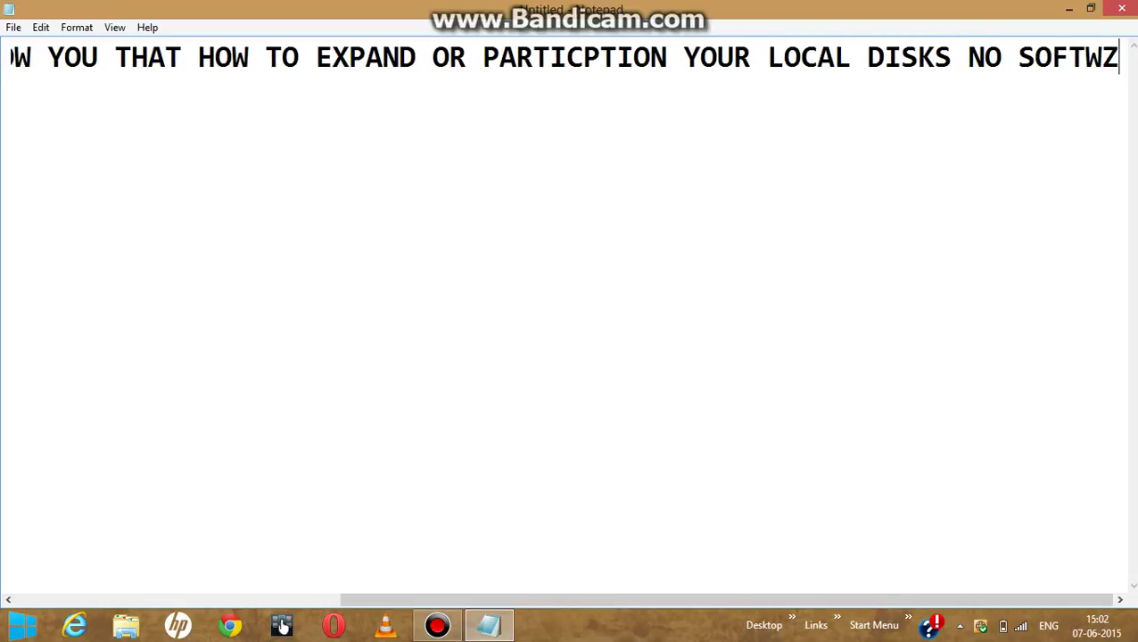
key("BackSpace")
type("ARE USE")
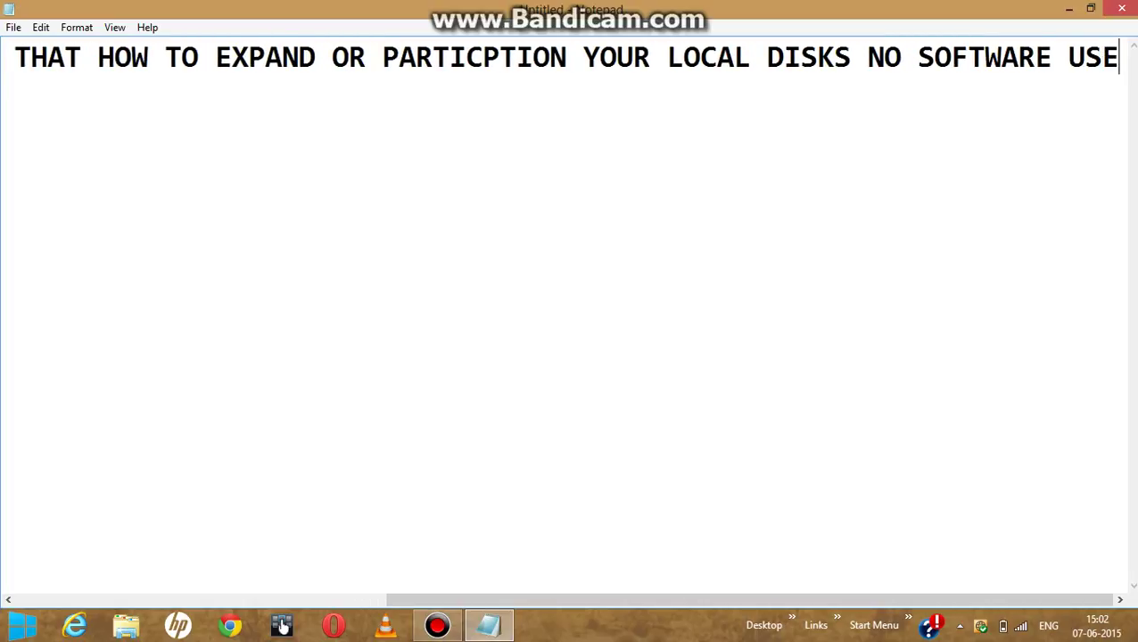
type("D IN THIS B")
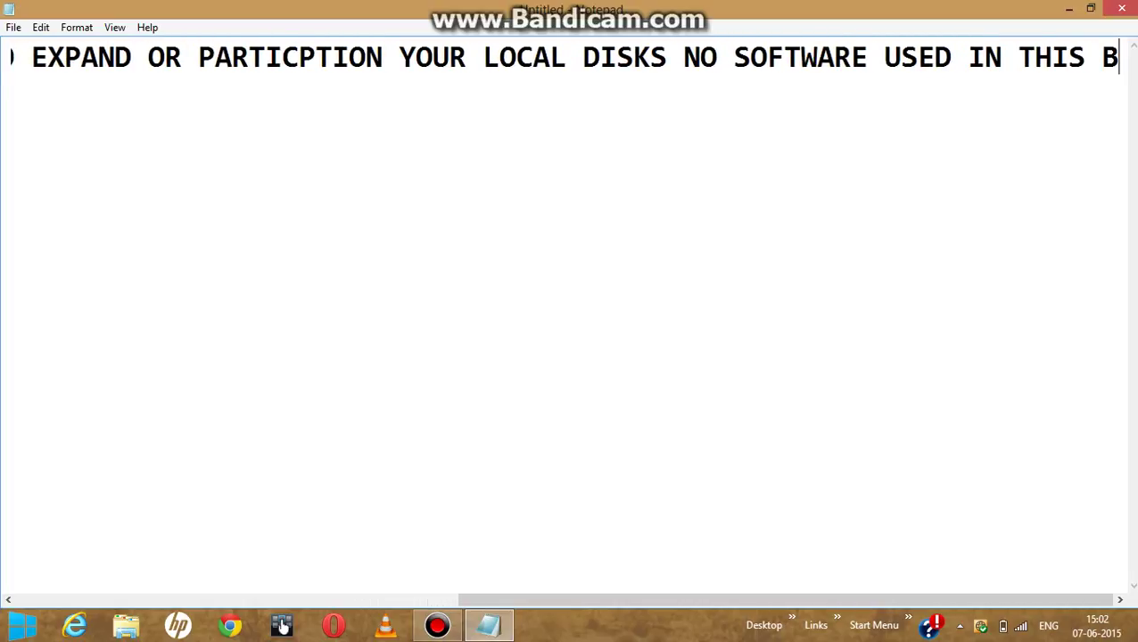
key("BackSpace")
type("EXPAND")
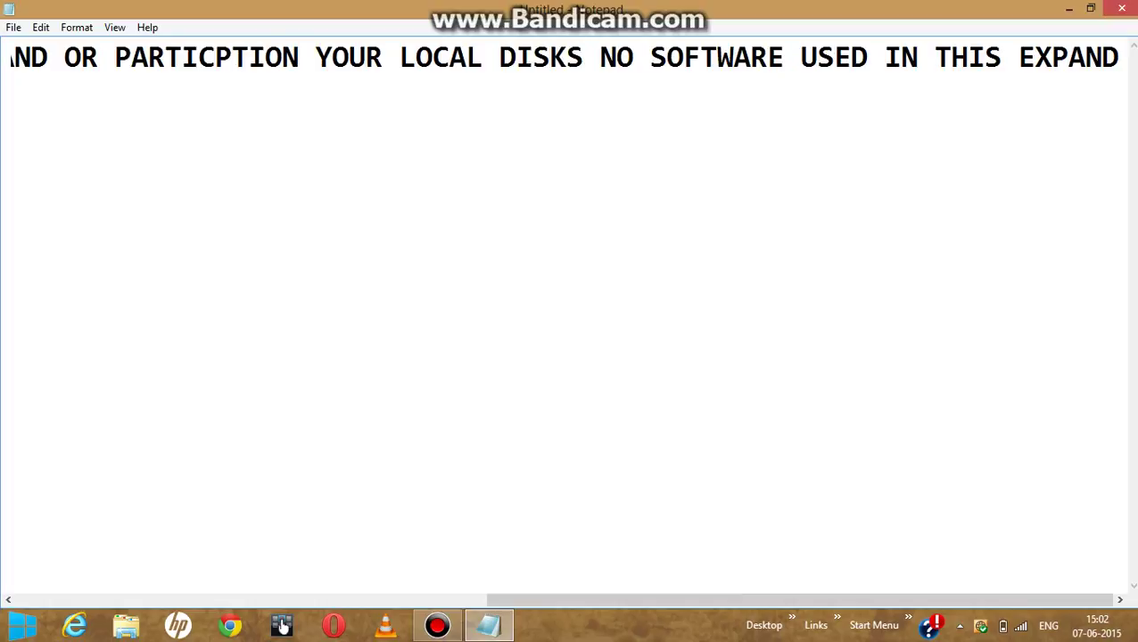
Step: Uncover the desktop and open the computer's Manage console in a maximized window, showing Disk Management
left_click_drag(568, 9, 534, 373)
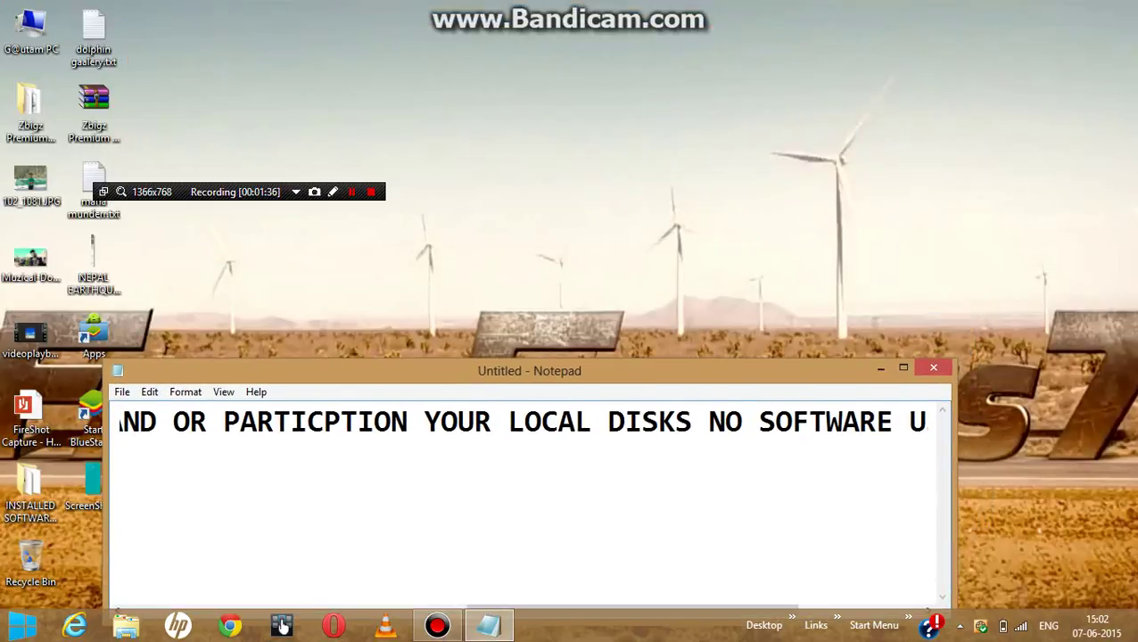
right_click(21, 42)
key("Down")
key("Down")
key("Down")
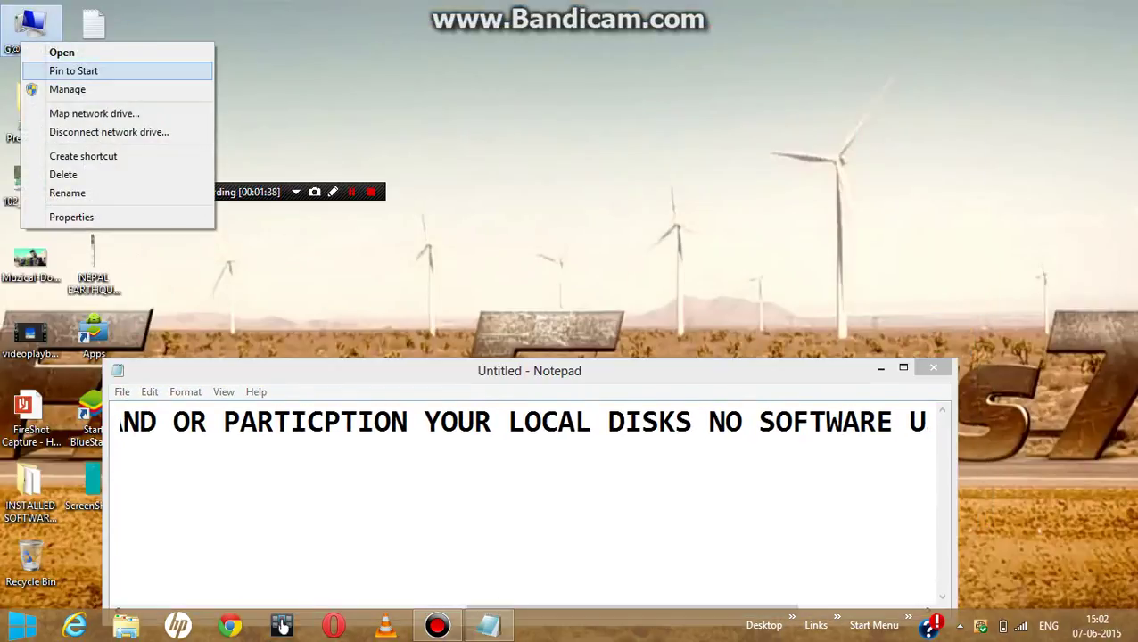
key("Return")
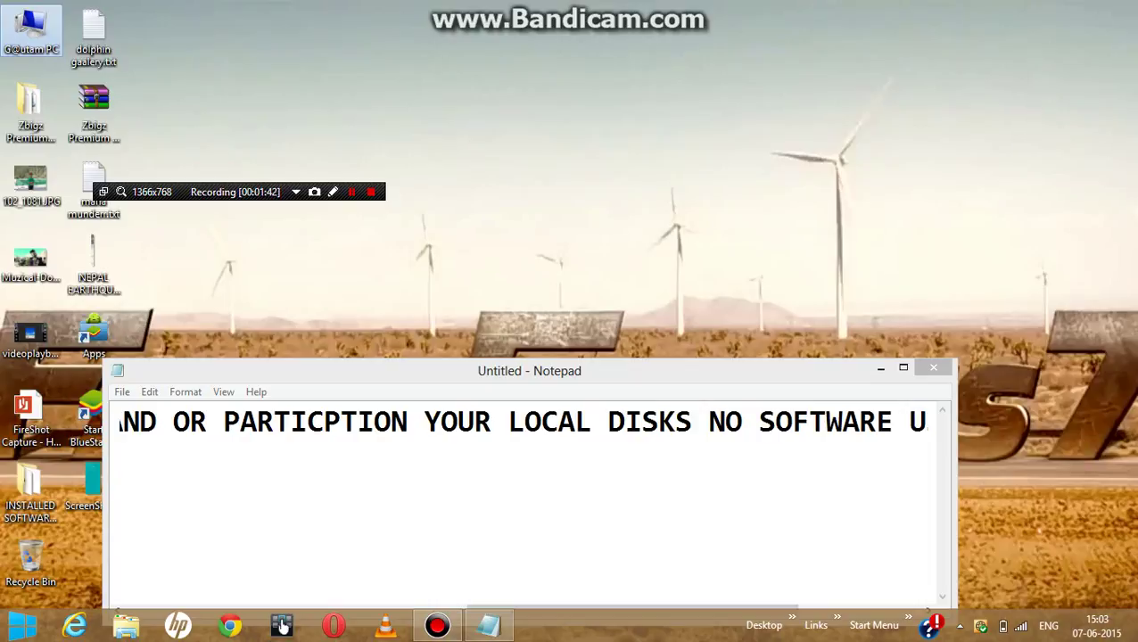
key("super+Up")
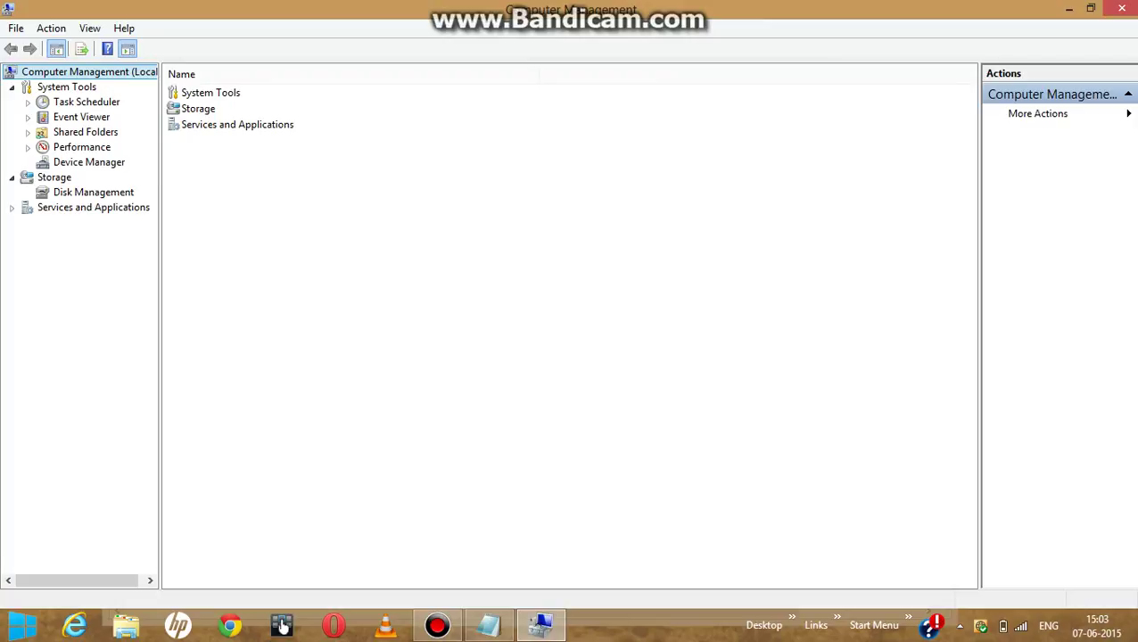
left_click(93, 192)
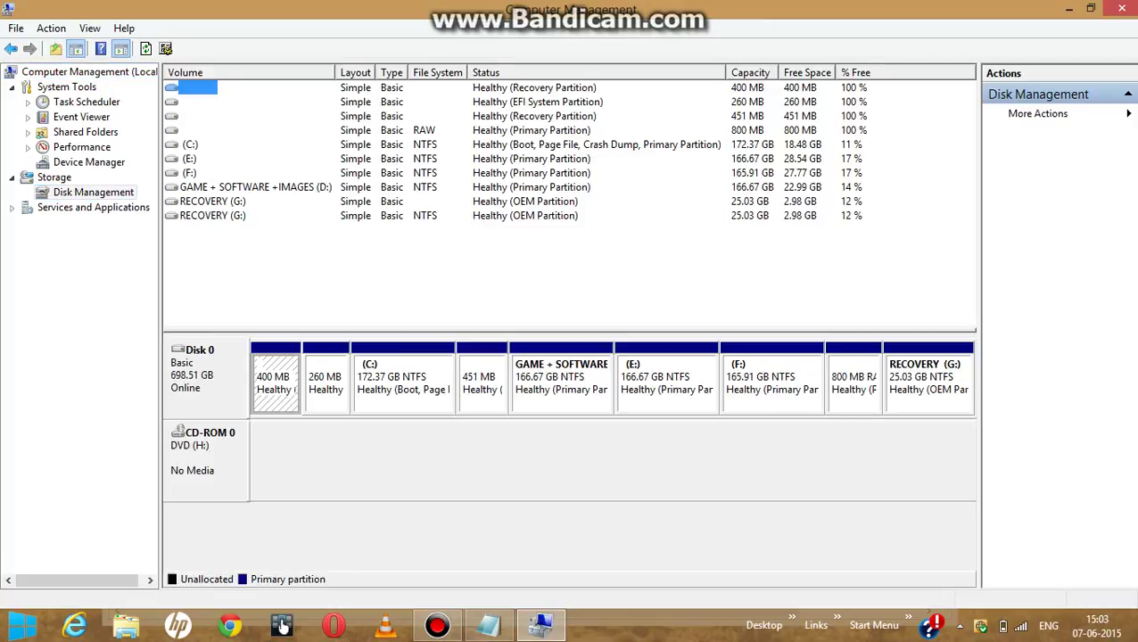
Step: Look through the volumes listed in Disk Management, including F:, E: and C:
left_click(189, 172)
left_click(212, 200)
left_click(212, 268)
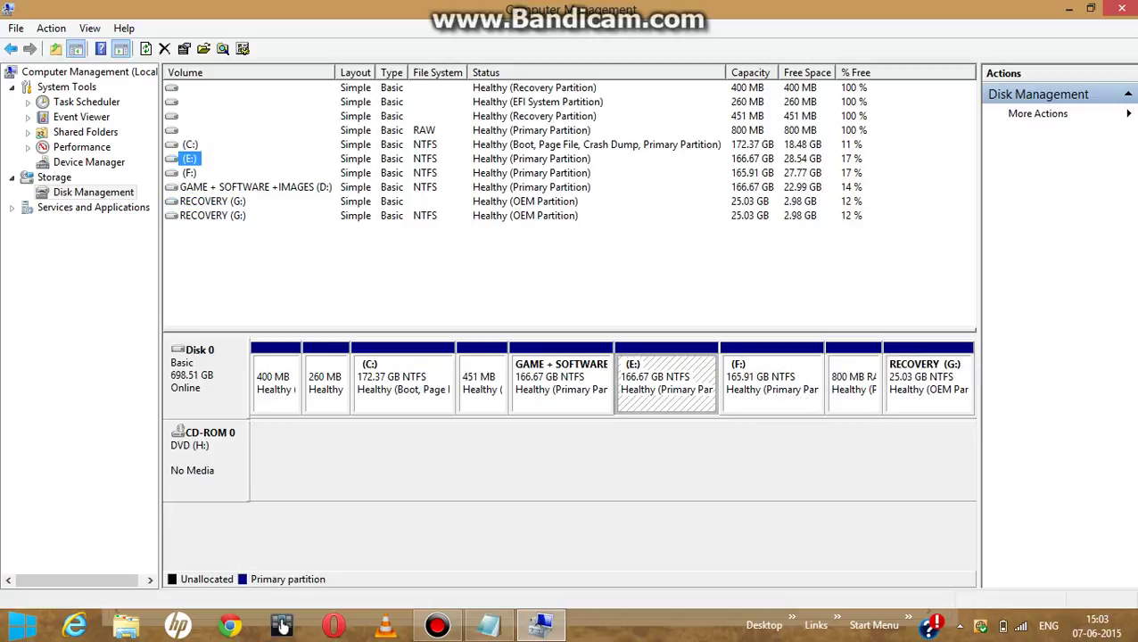
left_click(189, 144)
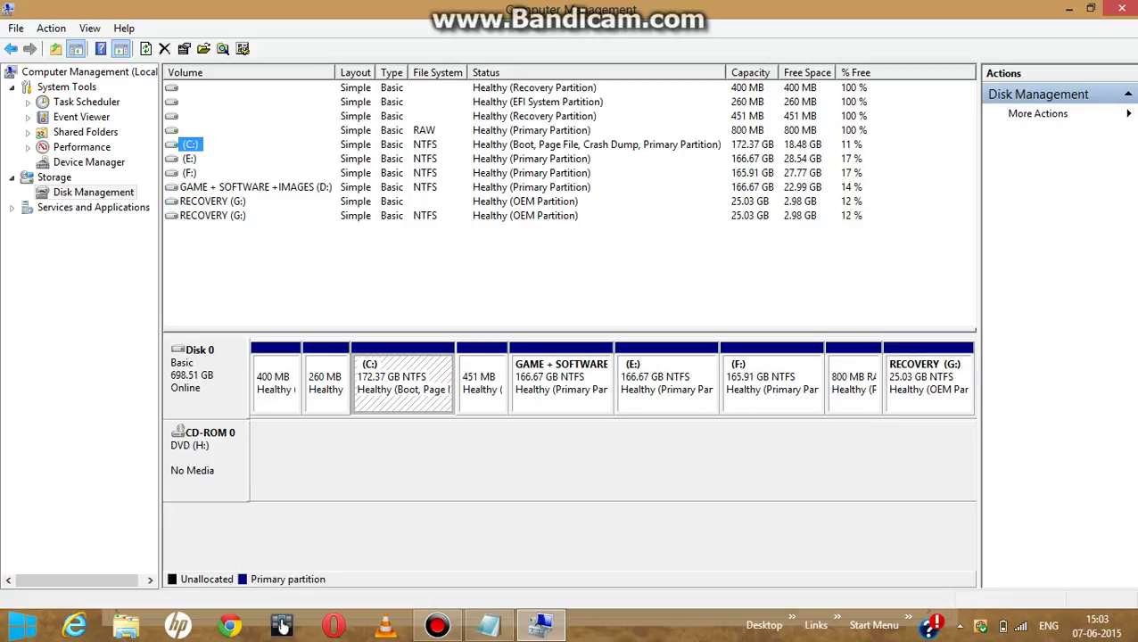
Step: Start Shrink Volume for the E: volume and set the amount of space to shrink to 2918 MB
key("Down")
key("Down")
key("Up")
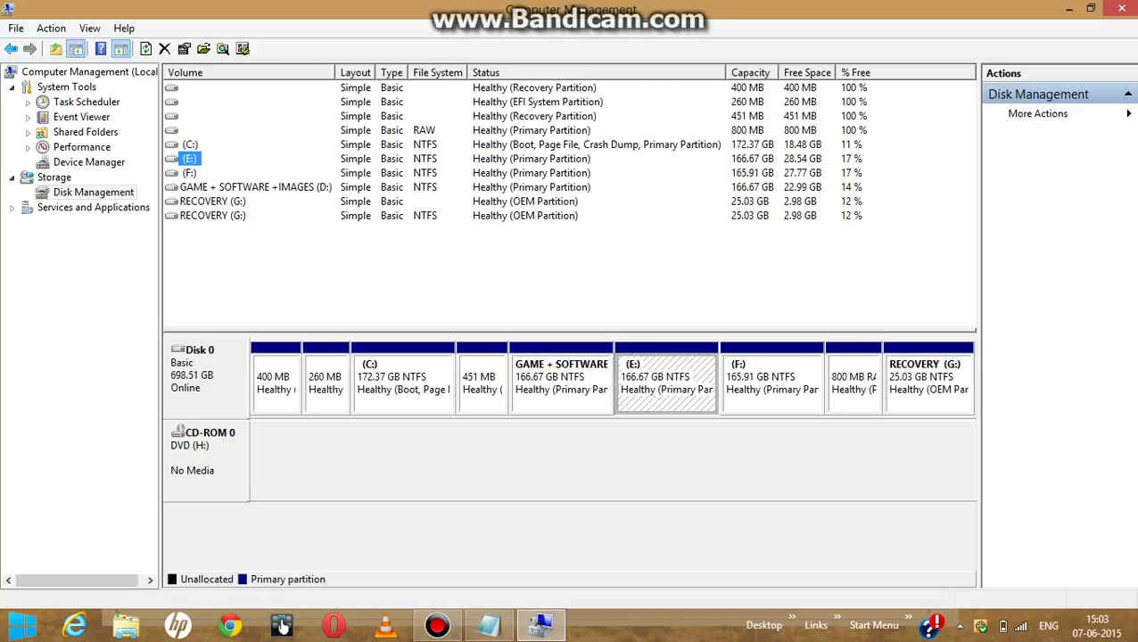
key("Menu")
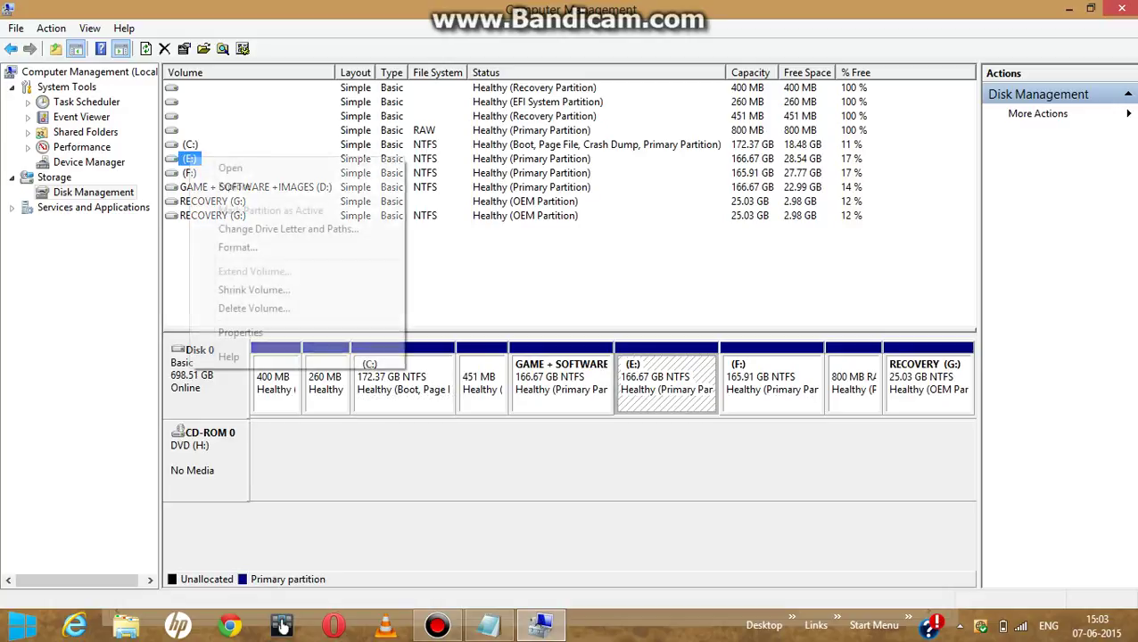
key("Down")
key("Down")
key("Down")
key("Down")
key("Down")
key("Down")
key("Up")
key("Return")
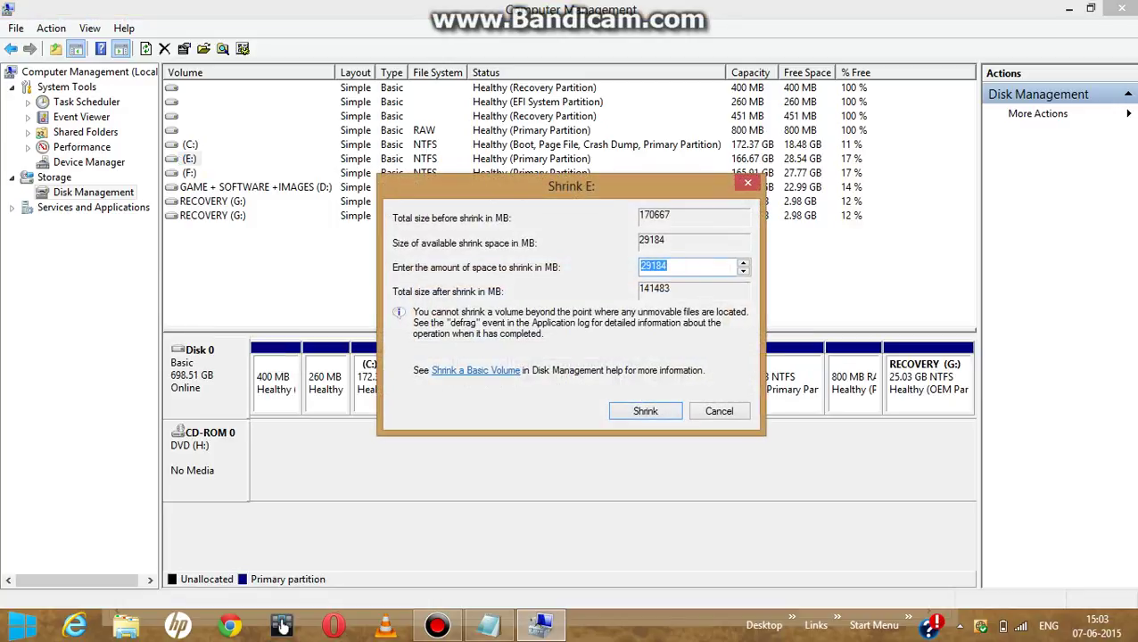
key("End")
key("BackSpace")
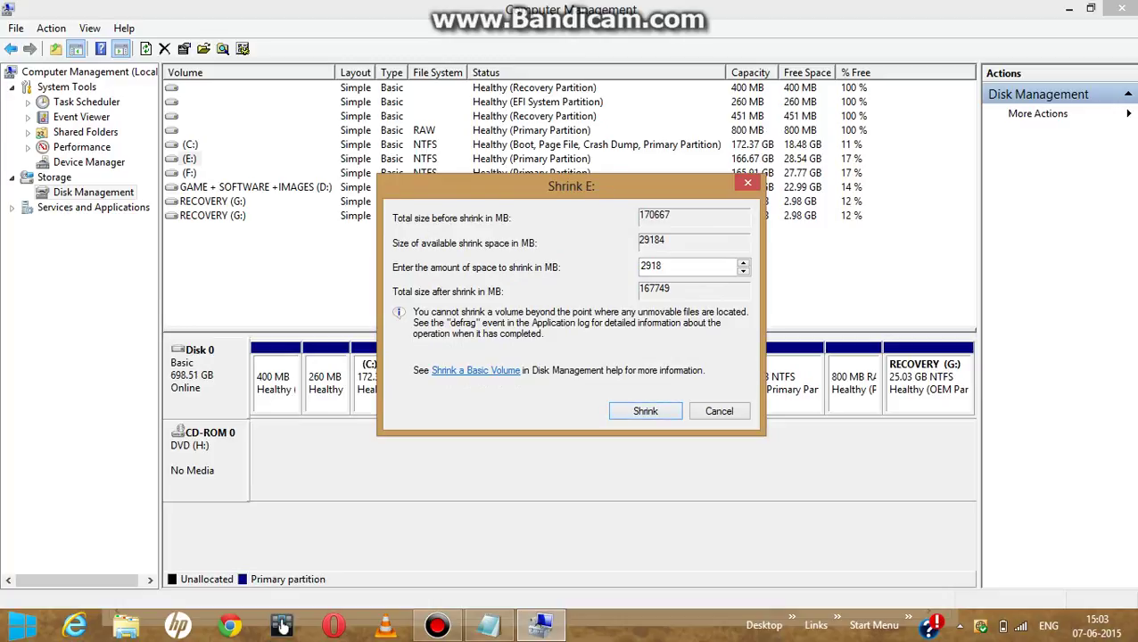
Step: Switch to File Explorer's overview of the computer's drives and open Local Disk (E:) to view its contents
left_click(488, 625)
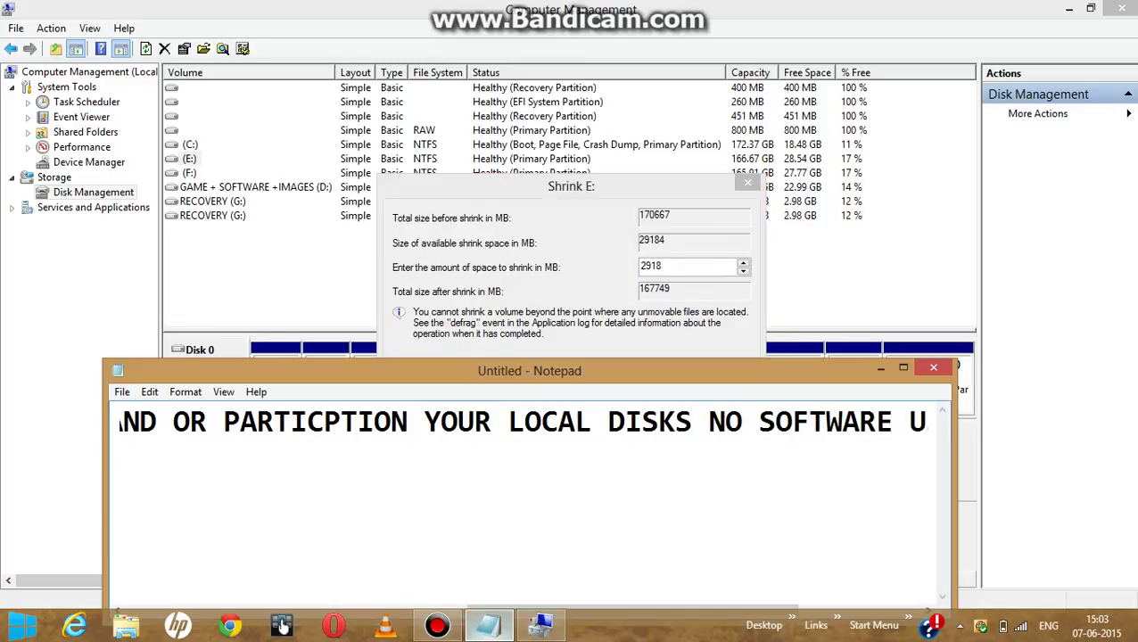
left_click(23, 624)
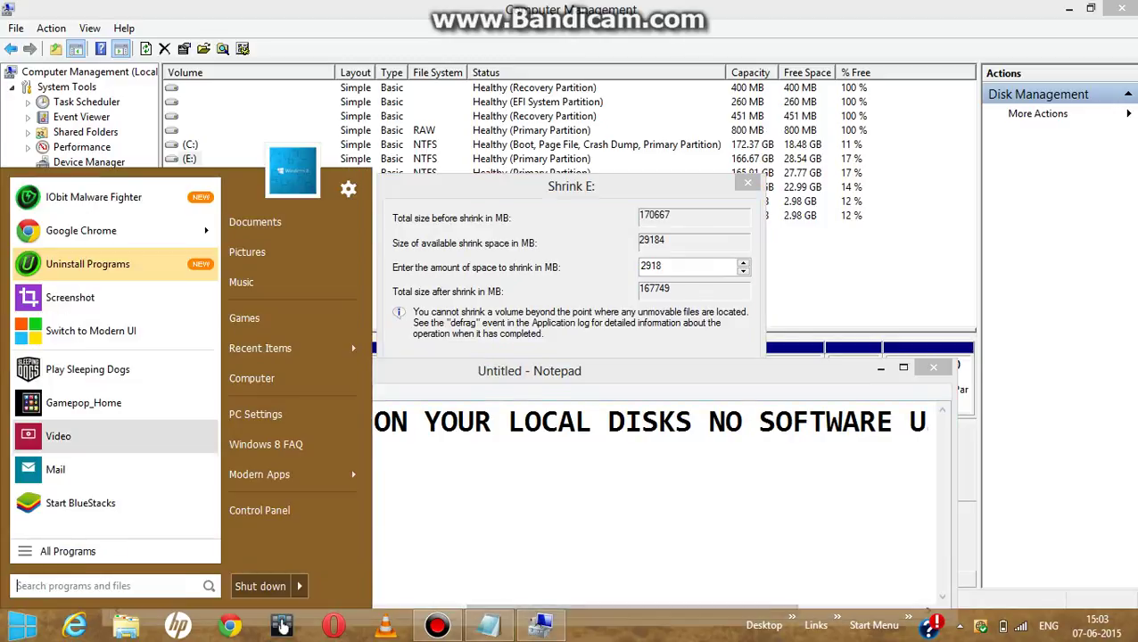
left_click(252, 378)
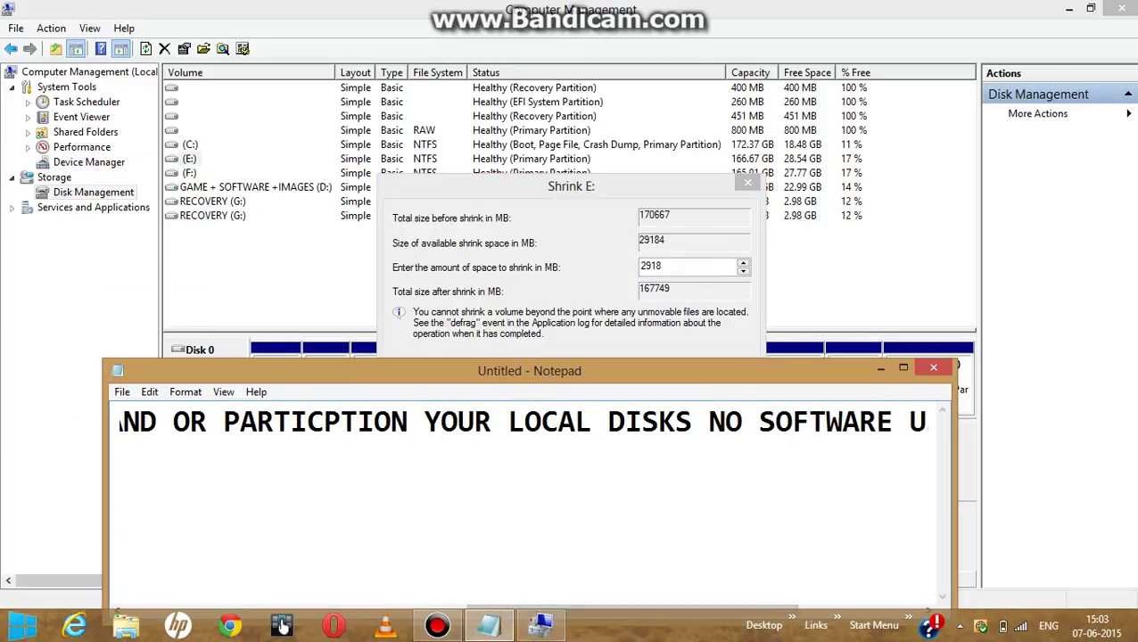
key("super+e")
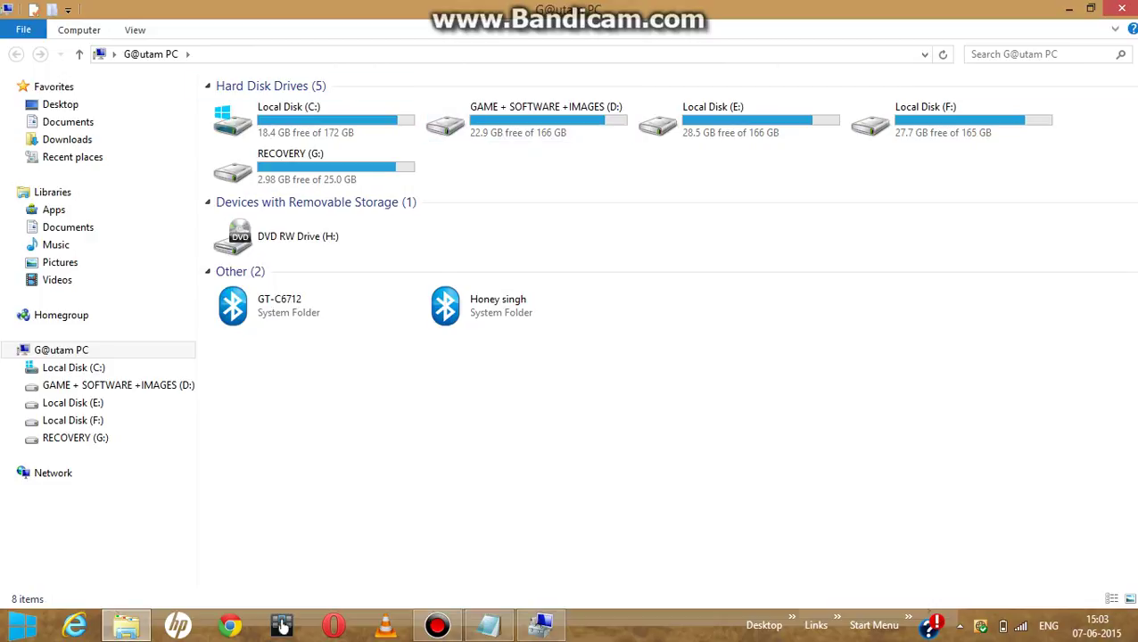
key("Right")
key("Return")
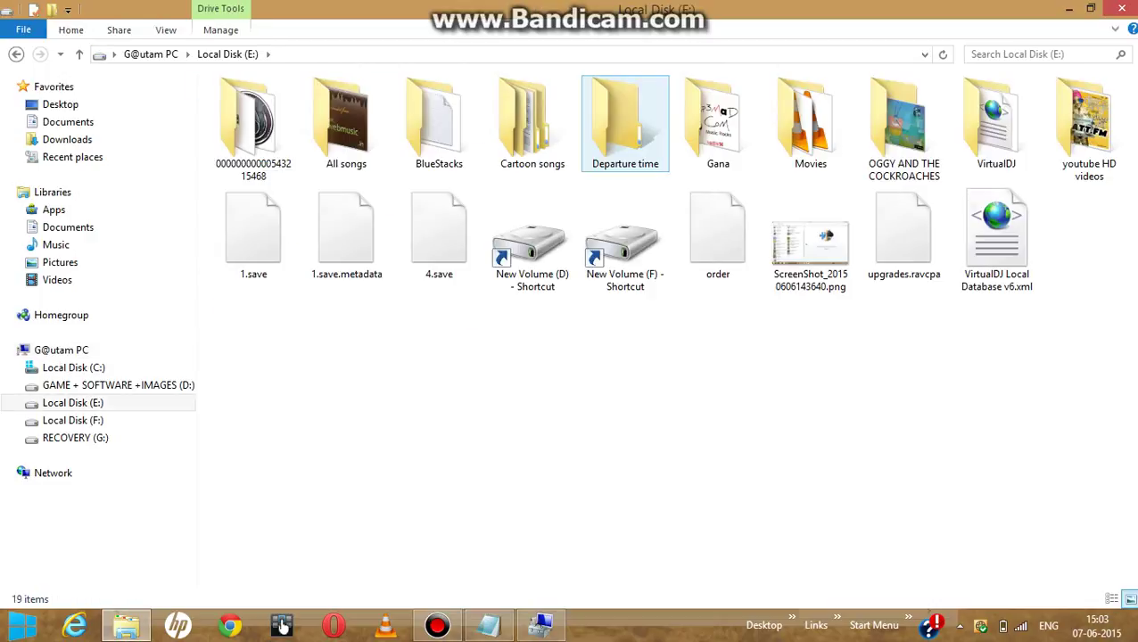
Step: Go back to the drive overview, check the space usage in Local Disk (E:)'s properties and close them
key("BackSpace")
key("Menu")
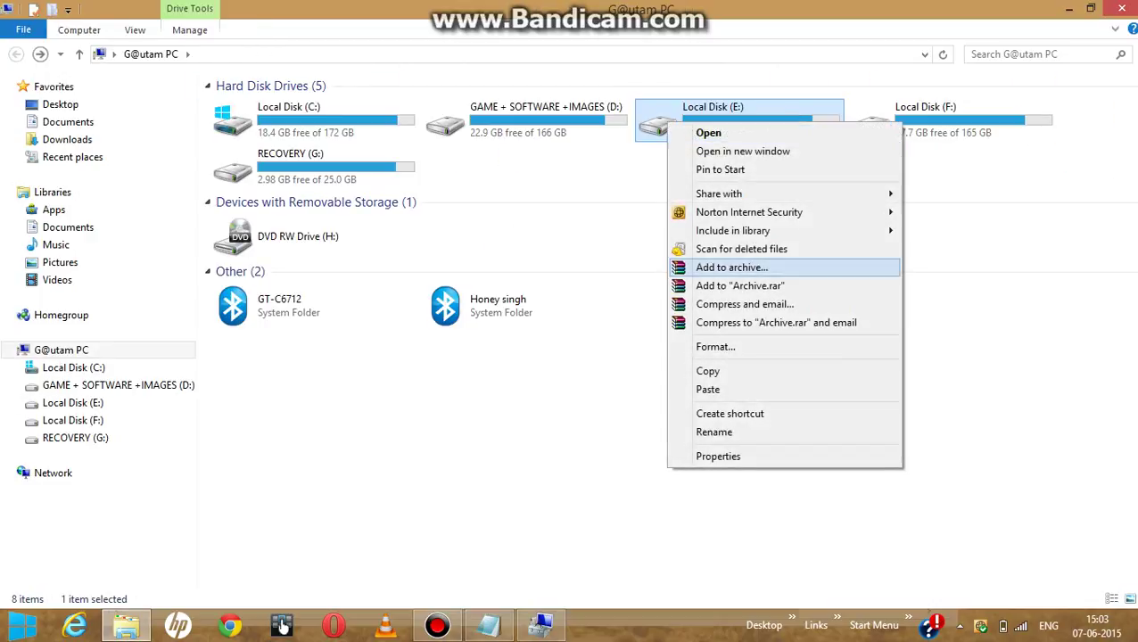
key("Up")
key("Return")
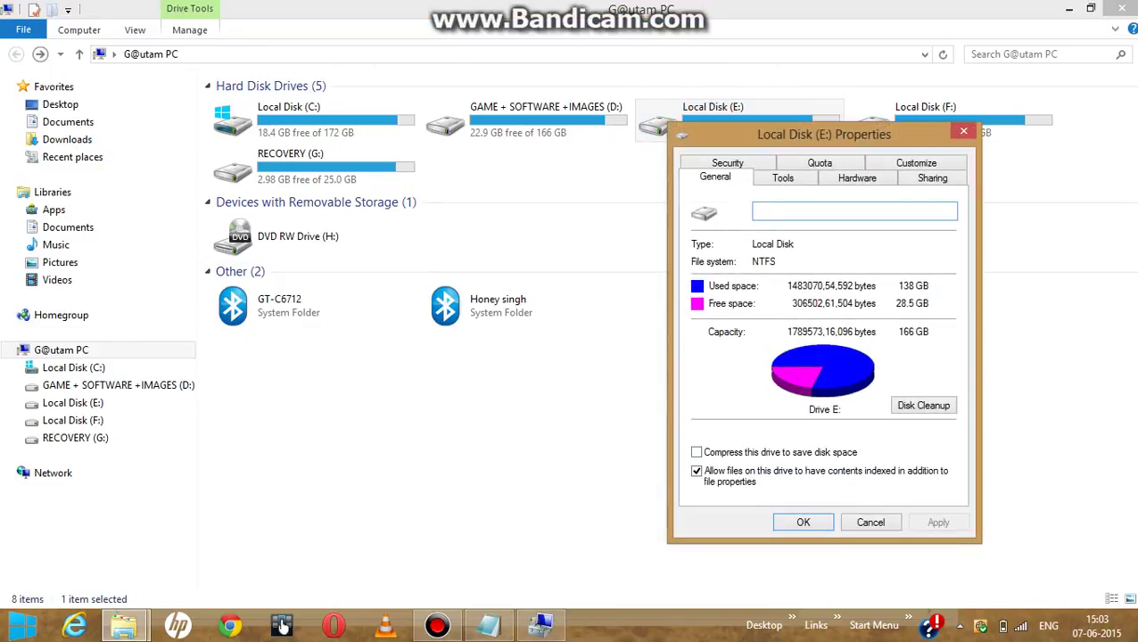
left_click(871, 522)
key("Return")
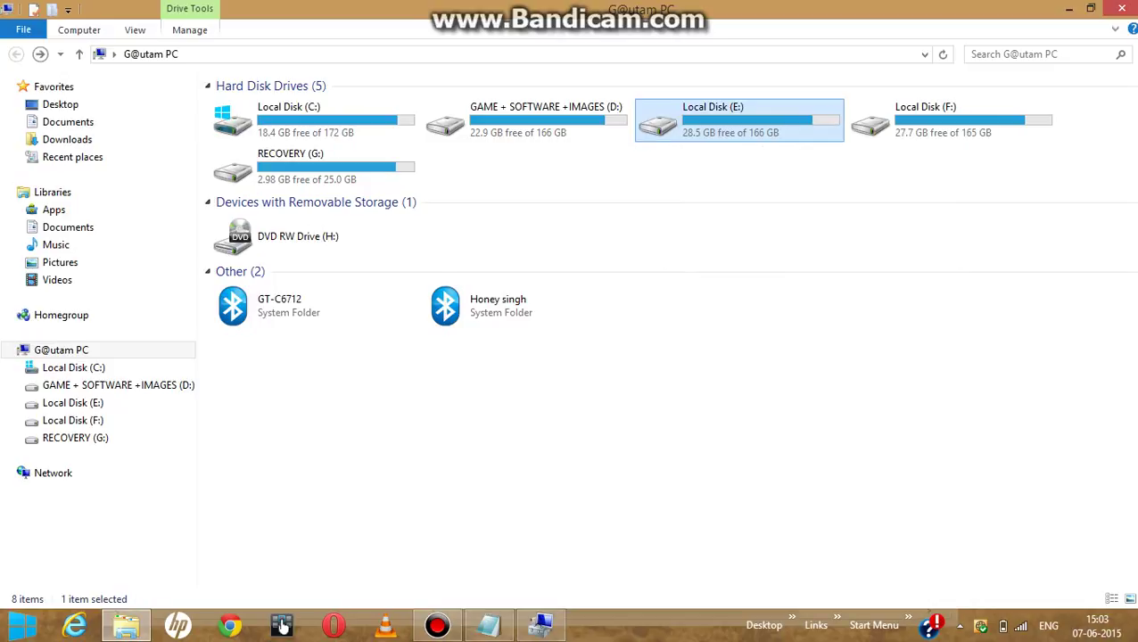
Step: Return to the Shrink E: dialog in Computer Management and run the shrink by 2918 MB
left_click_drag(803, 10, 718, 474)
key("alt+Tab")
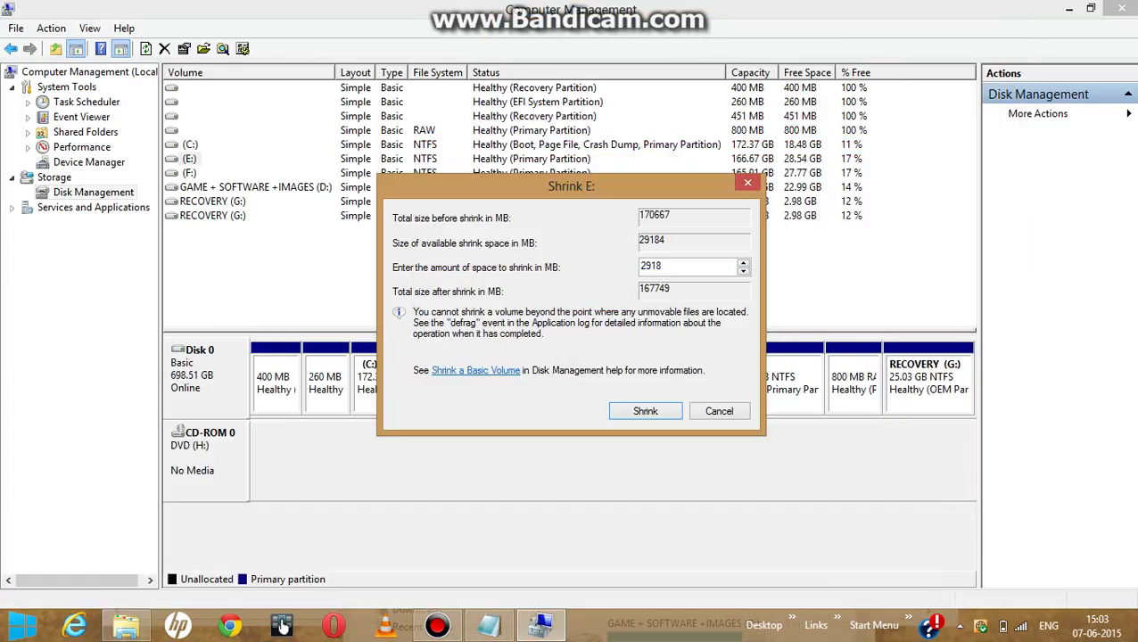
key("Escape")
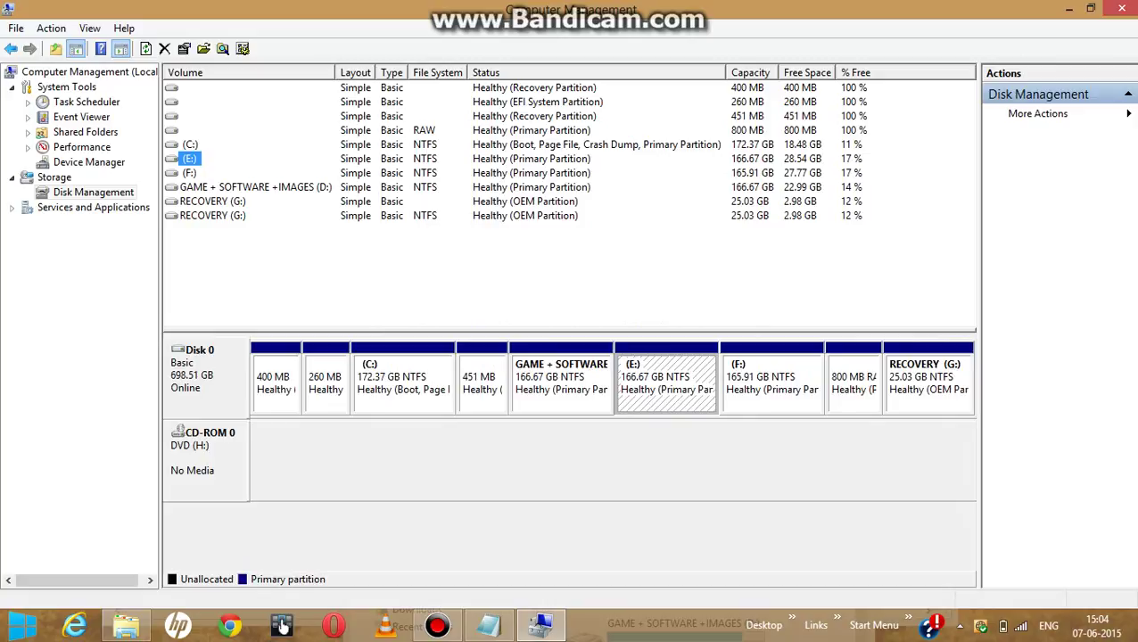
Step: Switch to the maximized Notepad note and continue its line with "IT TAKE FEW SECONDS"
left_click(488, 625)
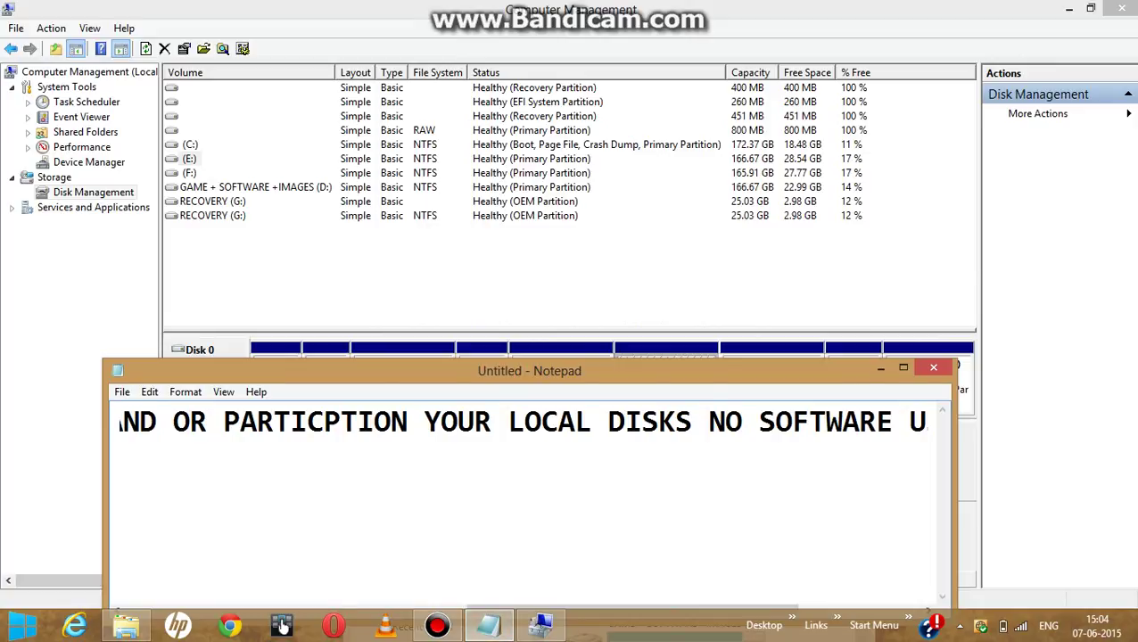
key("super+Up")
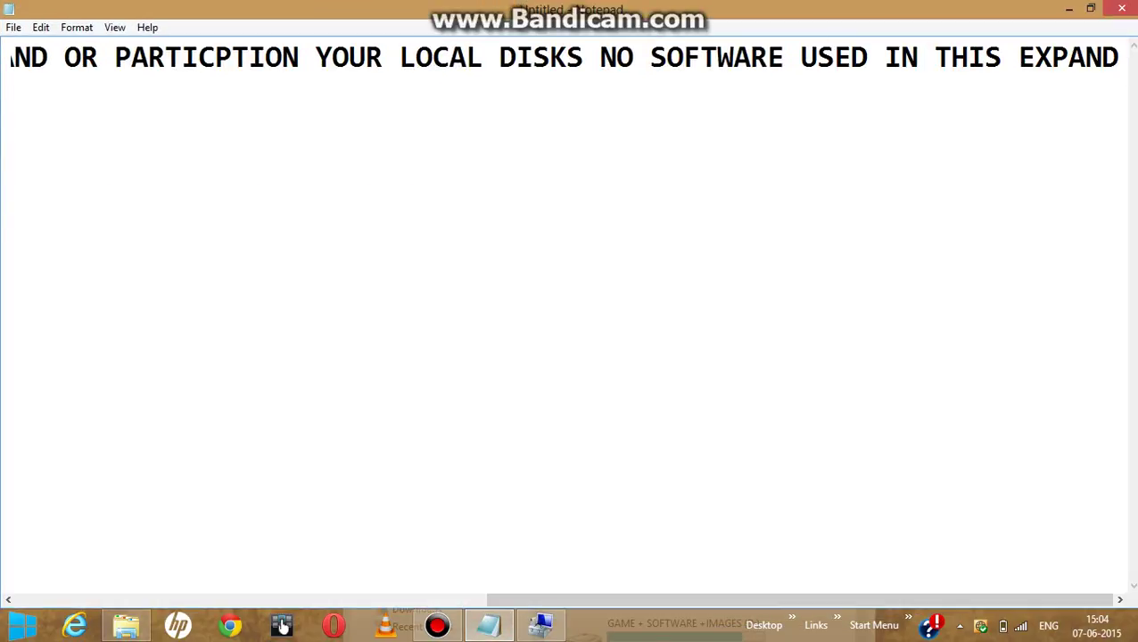
type("IT")
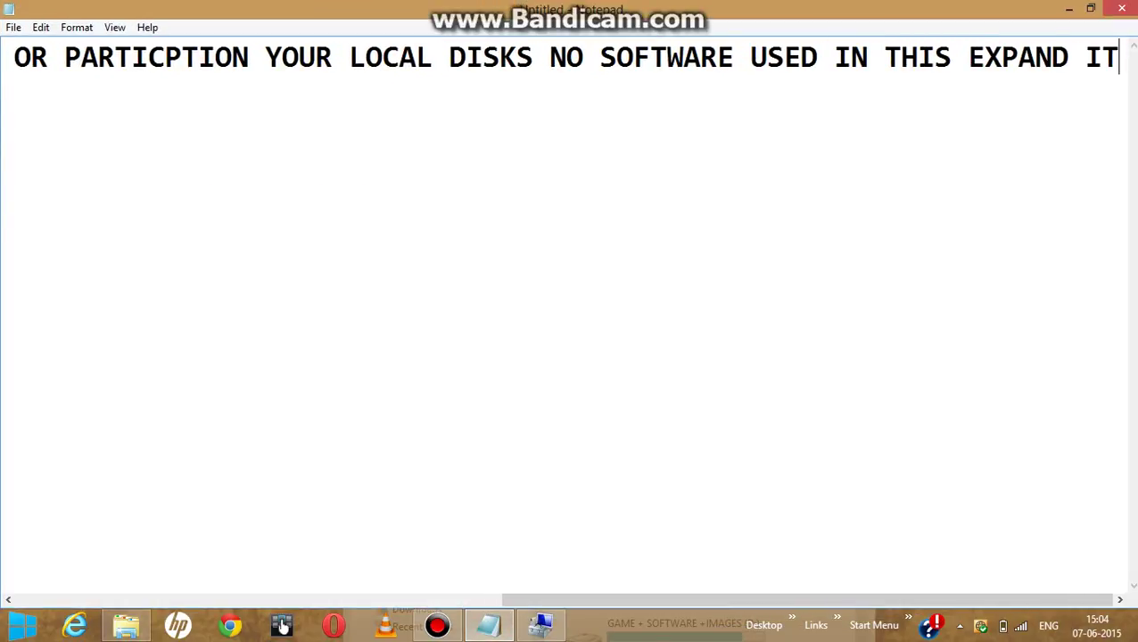
type(" TAK")
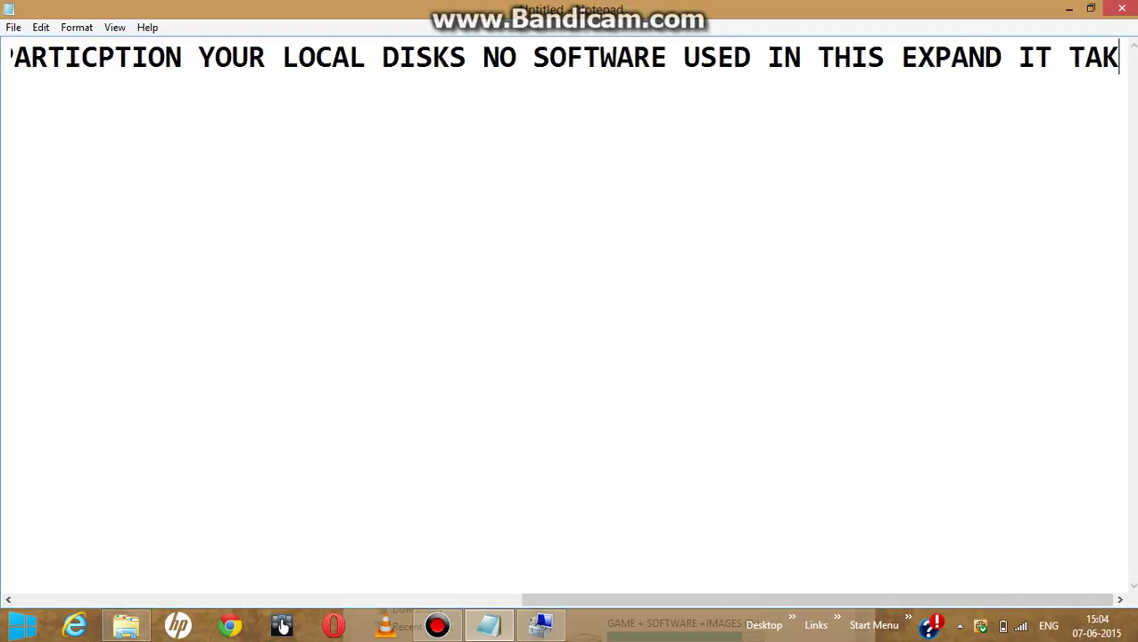
type("E FEW S")
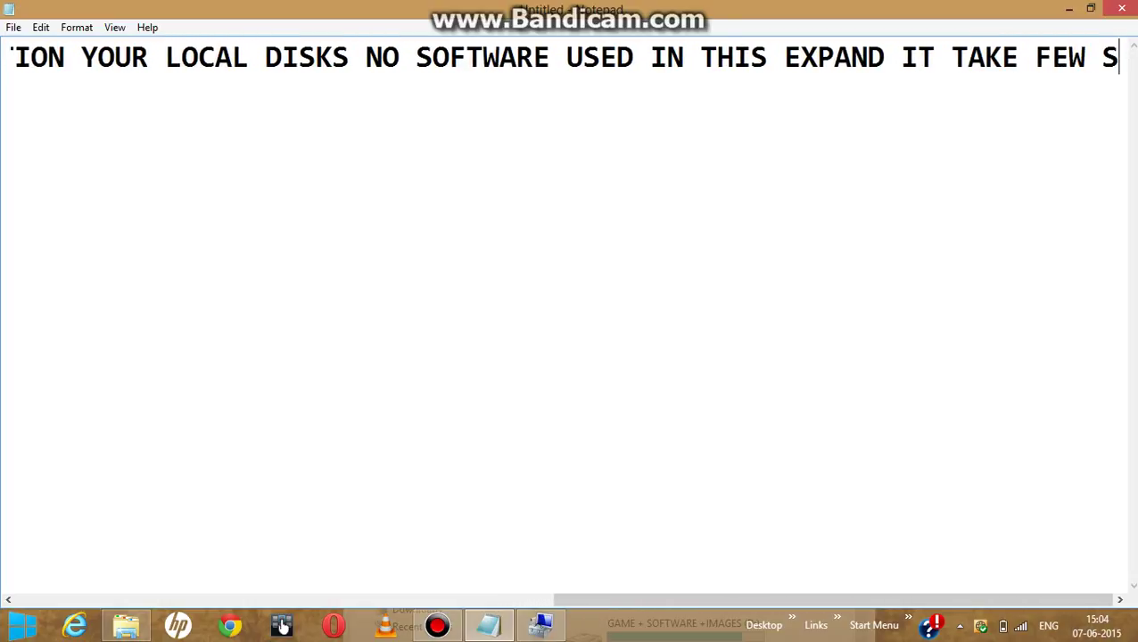
type("ECONDS")
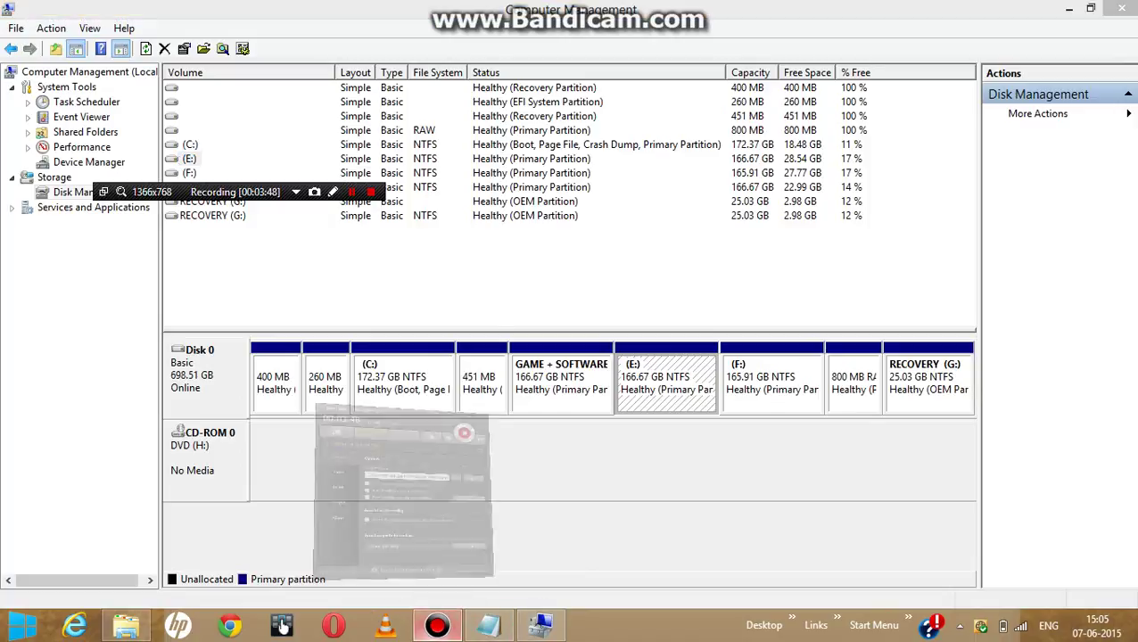
left_click(437, 627)
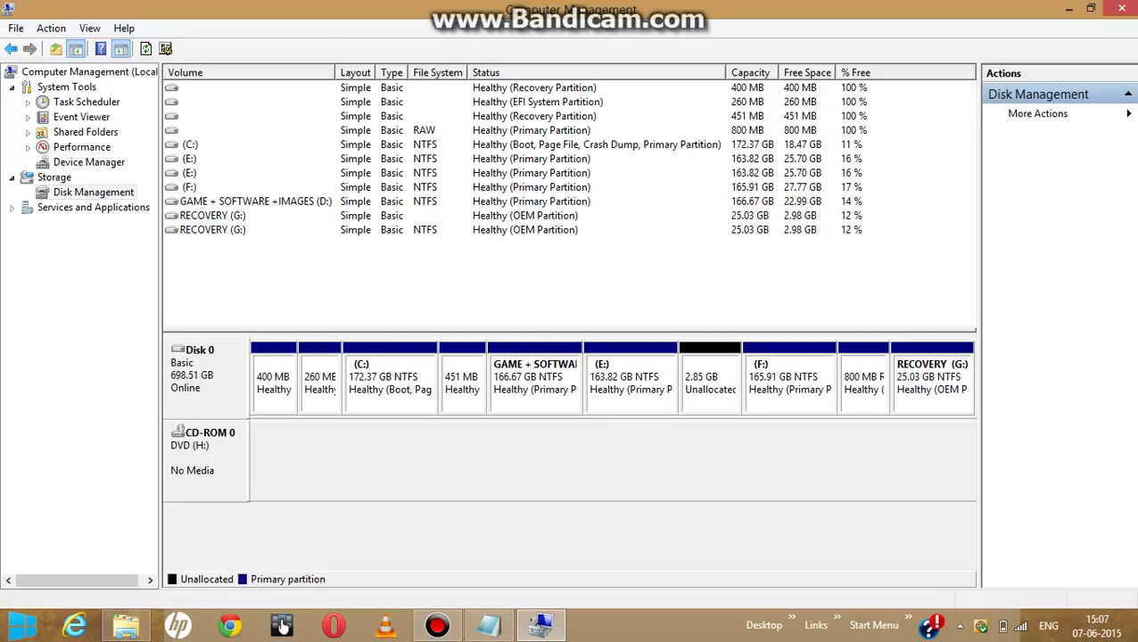
Step: Start a new simple volume in the unallocated space after E:, accepting a size of 2917 MB and drive letter I
right_click(693, 362)
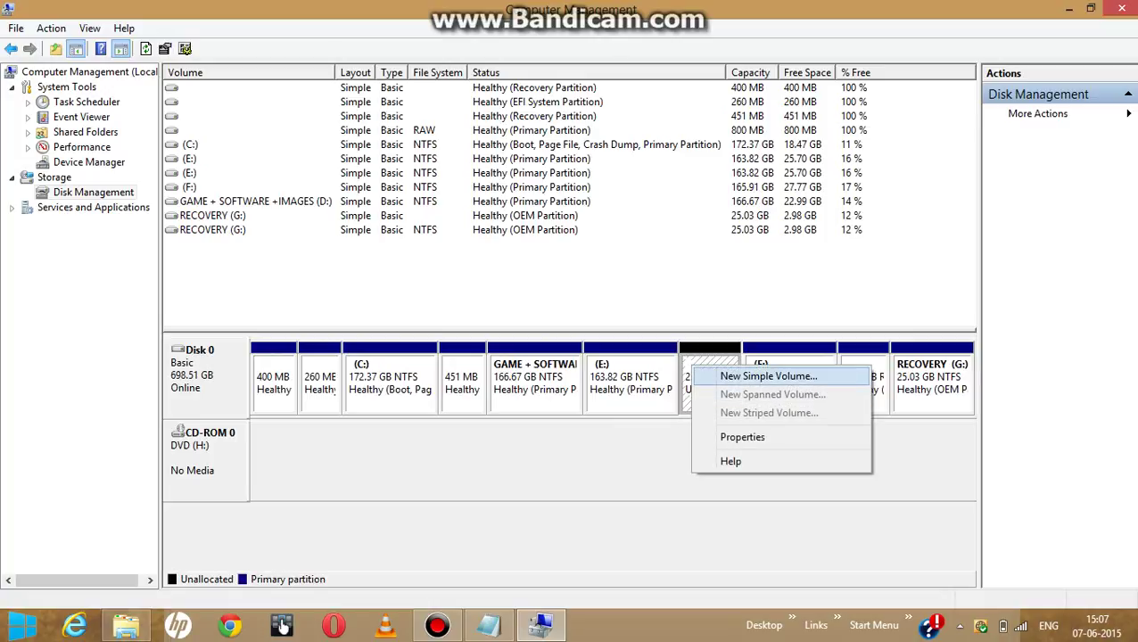
left_click(734, 376)
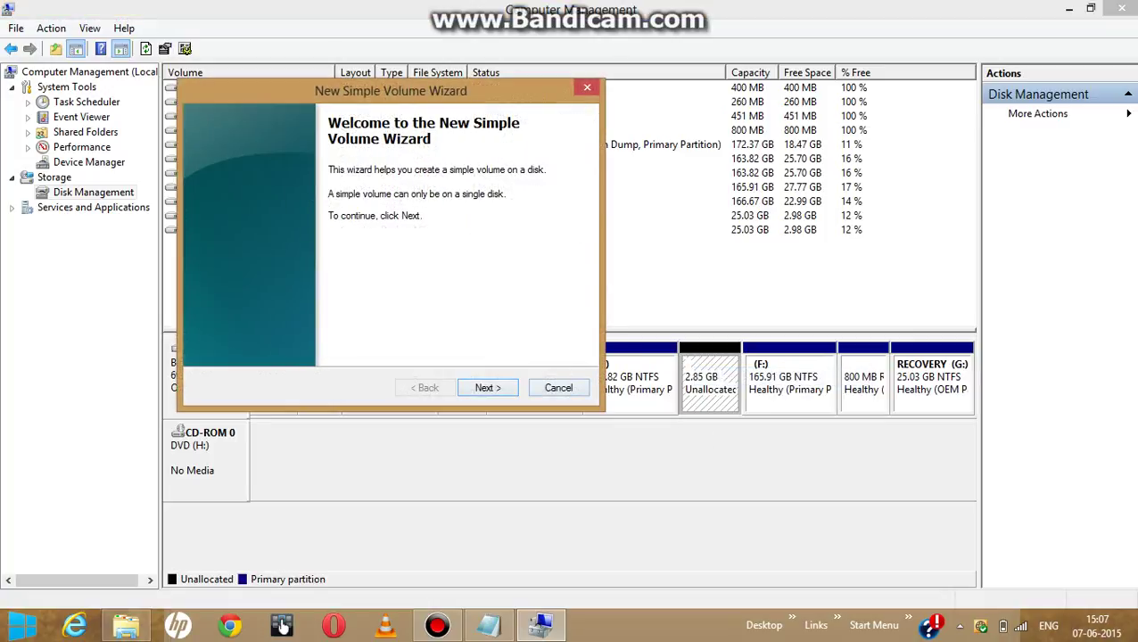
key("Return")
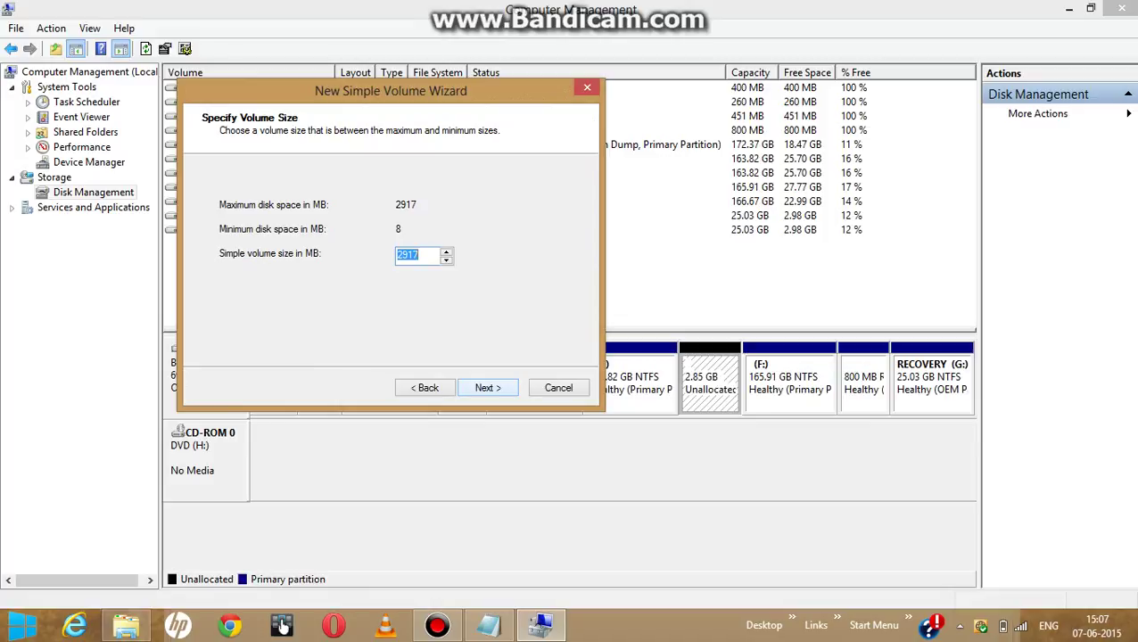
key("Return")
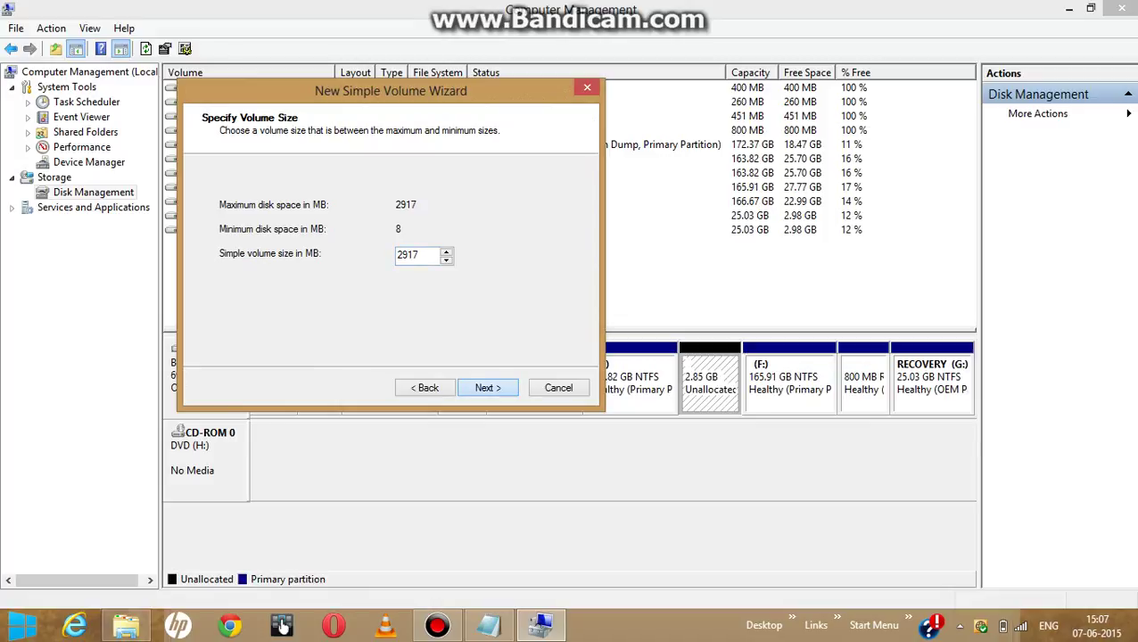
key("Return")
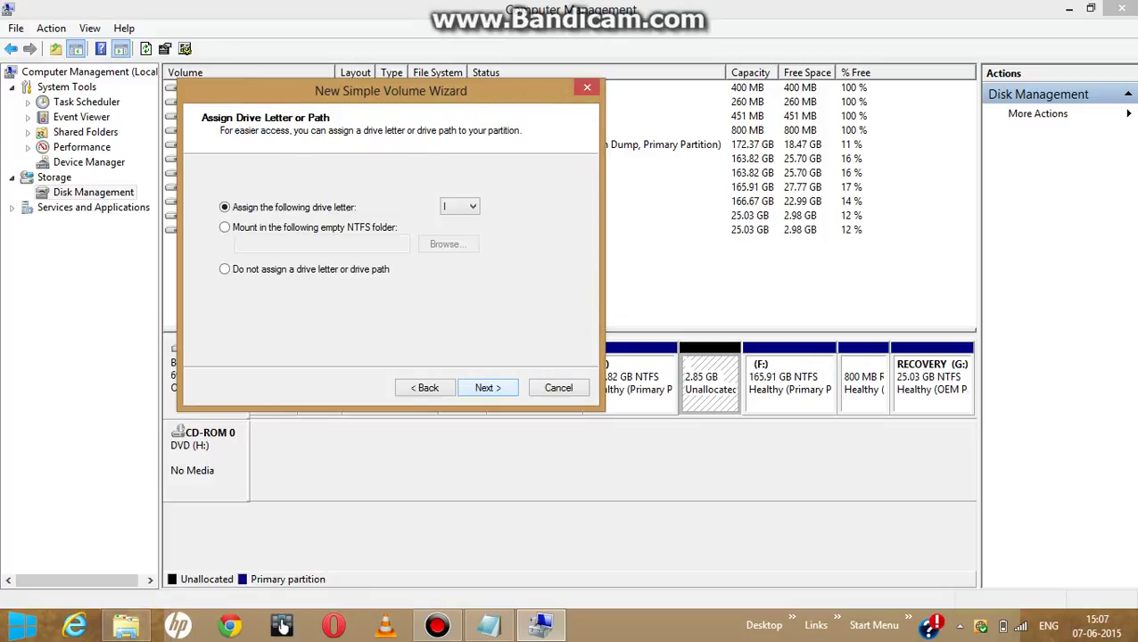
key("Return")
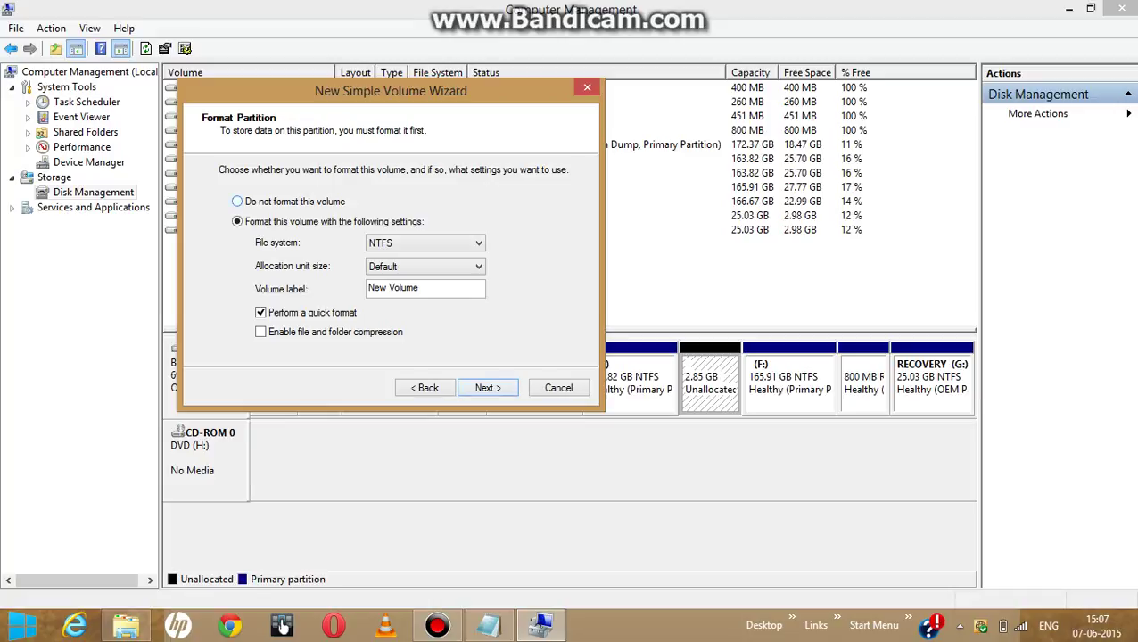
Step: Set the new volume's allocation unit size to 8192 and turn off quick format
key("Up")
key("Down")
left_click(425, 266)
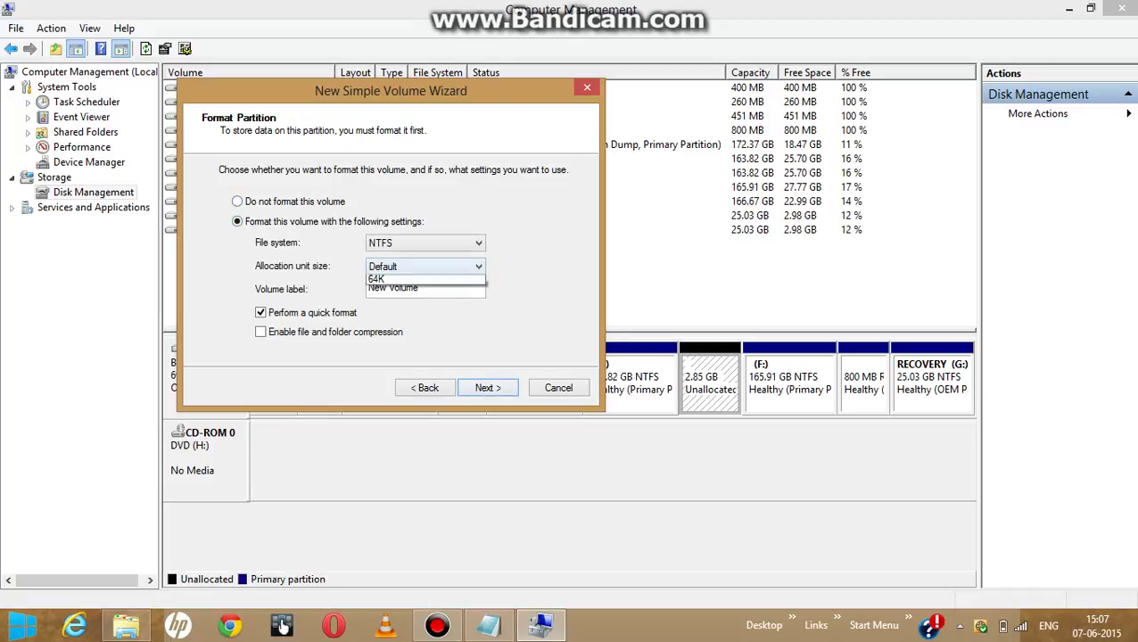
left_click(425, 266)
left_click(425, 266)
key("Down")
key("Down")
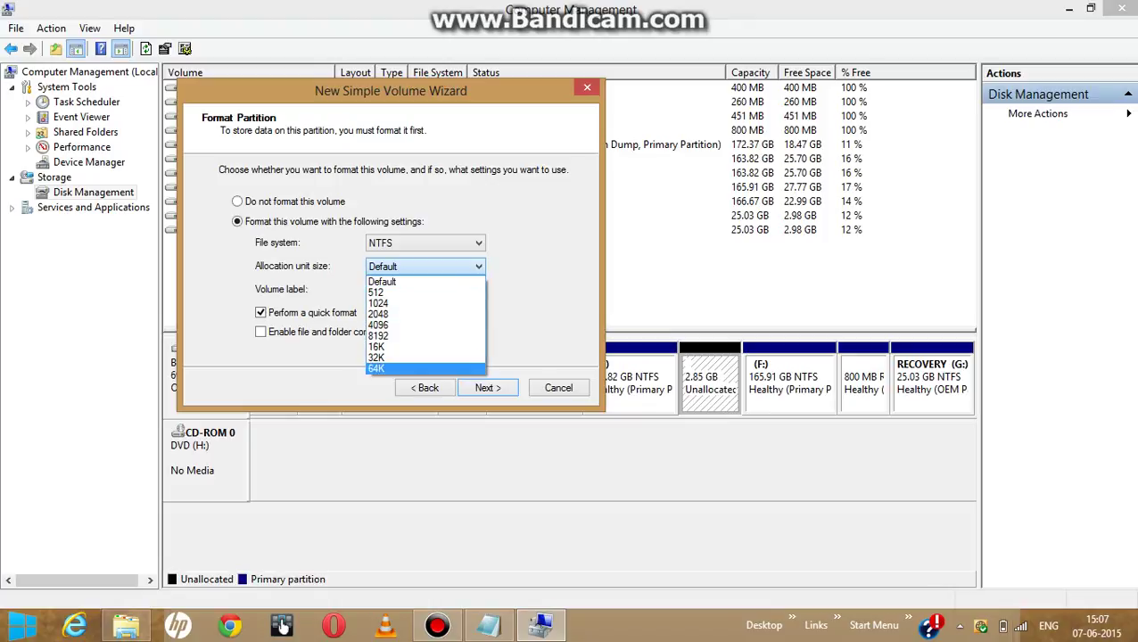
key("Up")
key("Up")
key("Up")
key("Return")
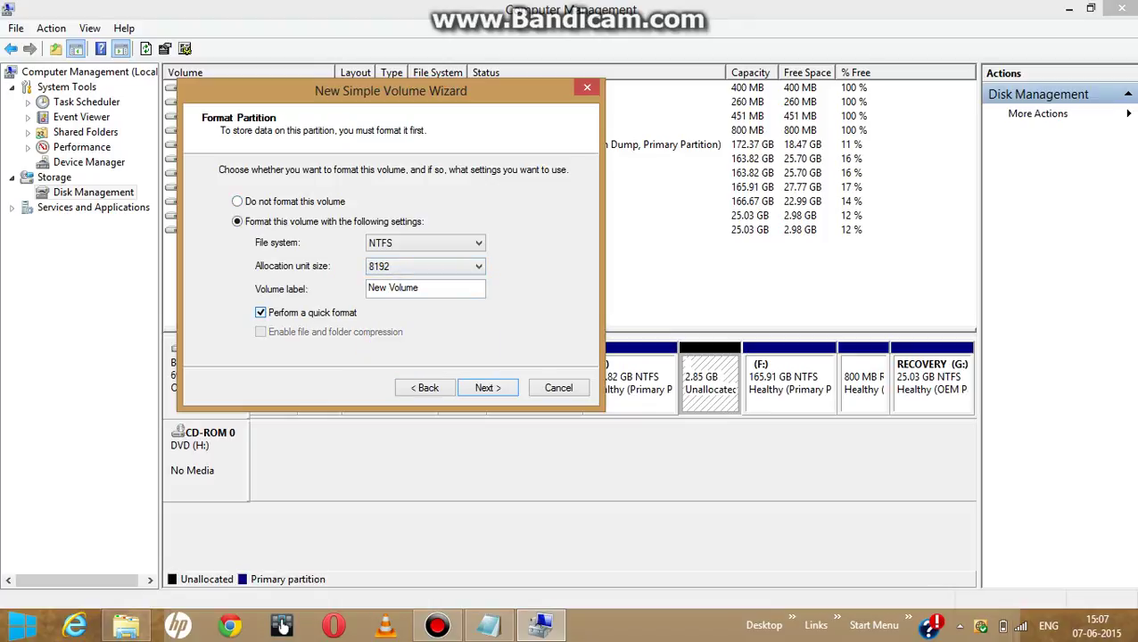
key("space")
Step: Choose not to format the new volume, finish the wizard and dismiss the offer to format drive I:
key("alt+d")
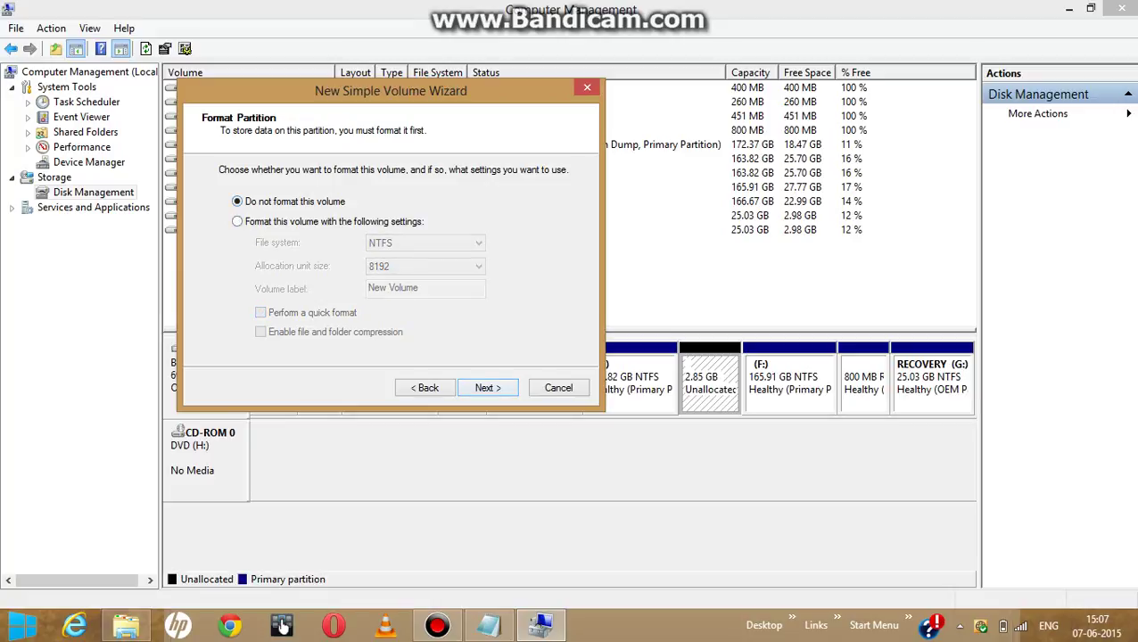
key("Return")
key("Return")
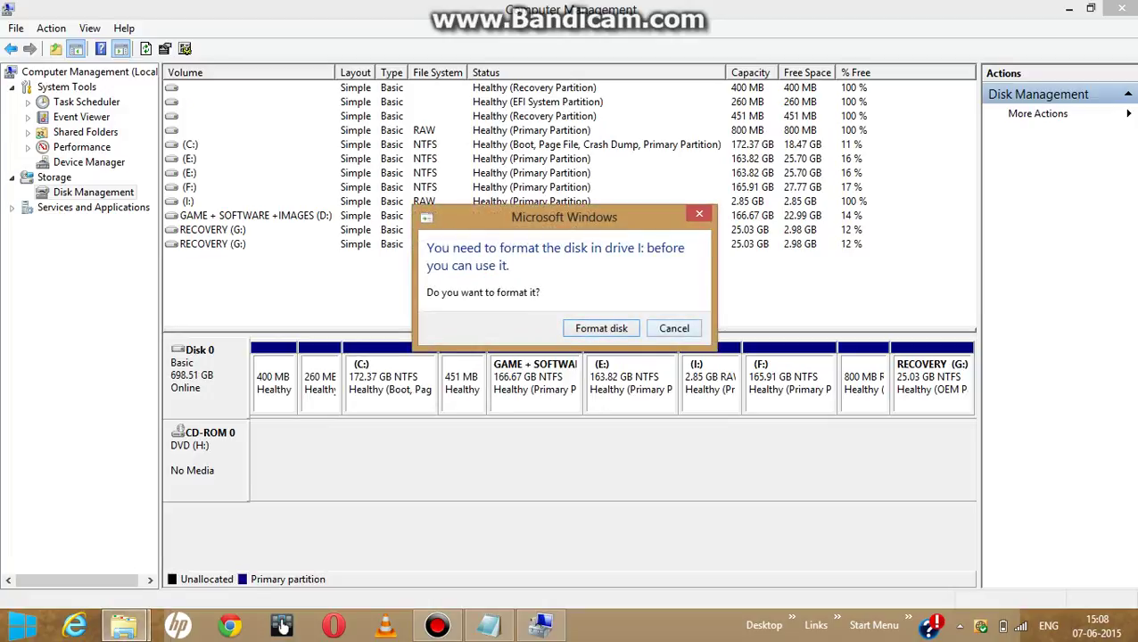
key("Escape")
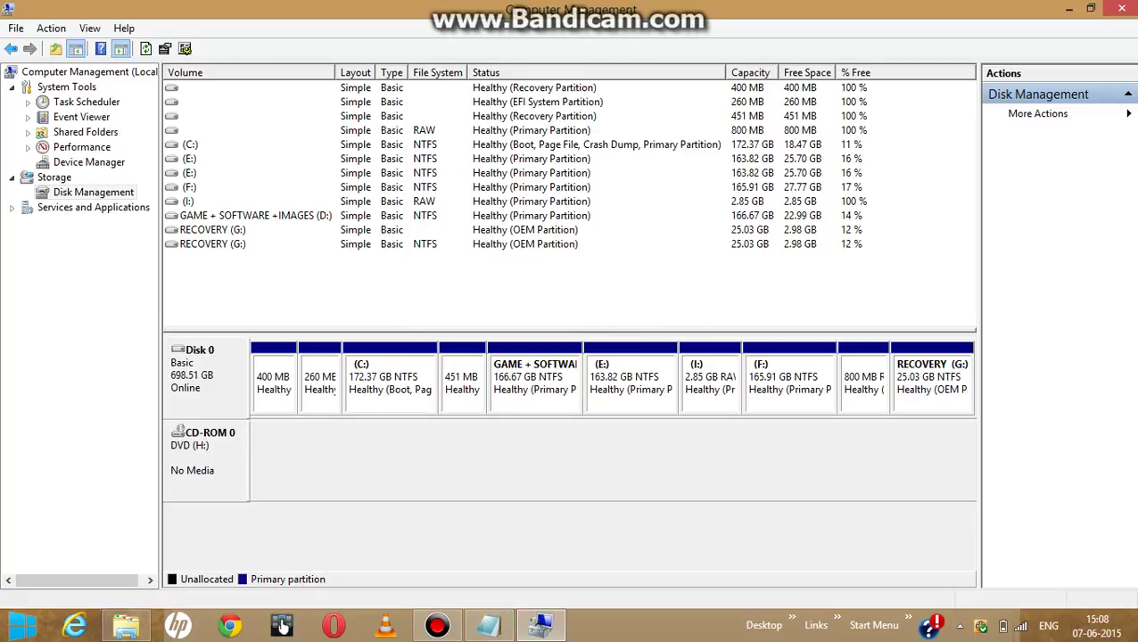
Step: Restore Computer Management to a smaller window, switch to the File Explorer drive overview, maximize it and look over the drives
key("super+Down")
key("super+e")
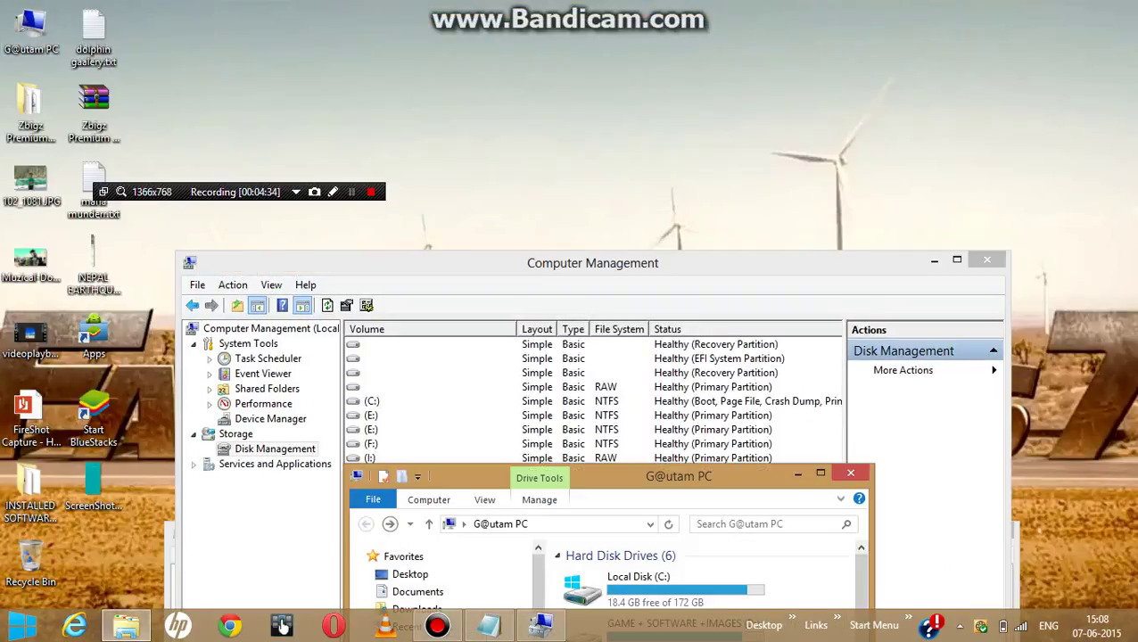
left_click_drag(679, 476, 787, 331)
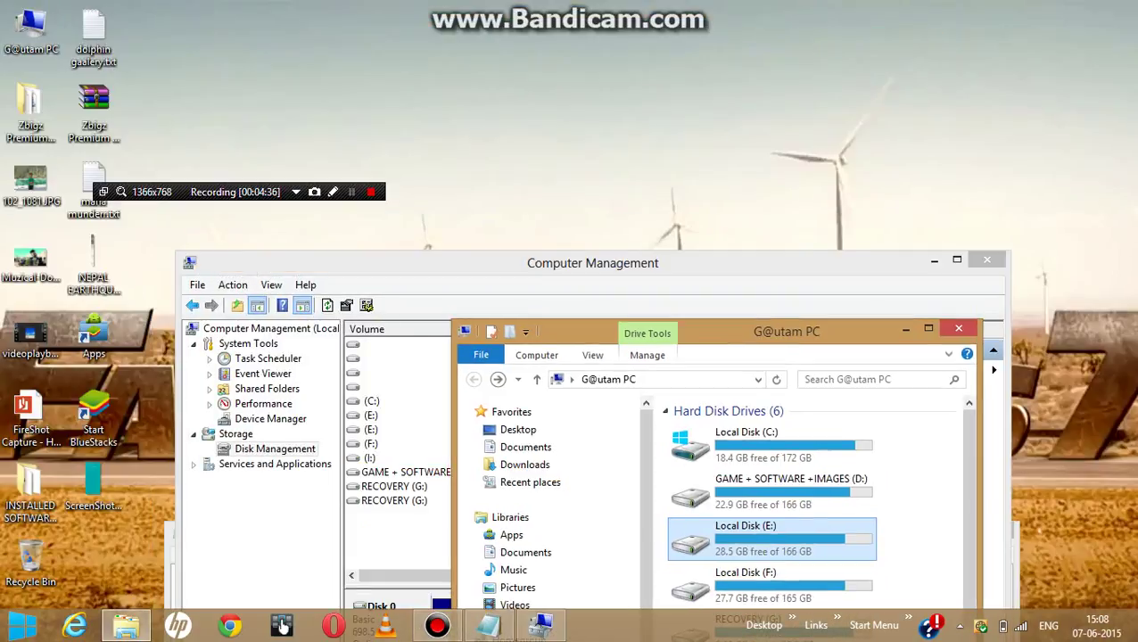
key("super+Up")
key("Left")
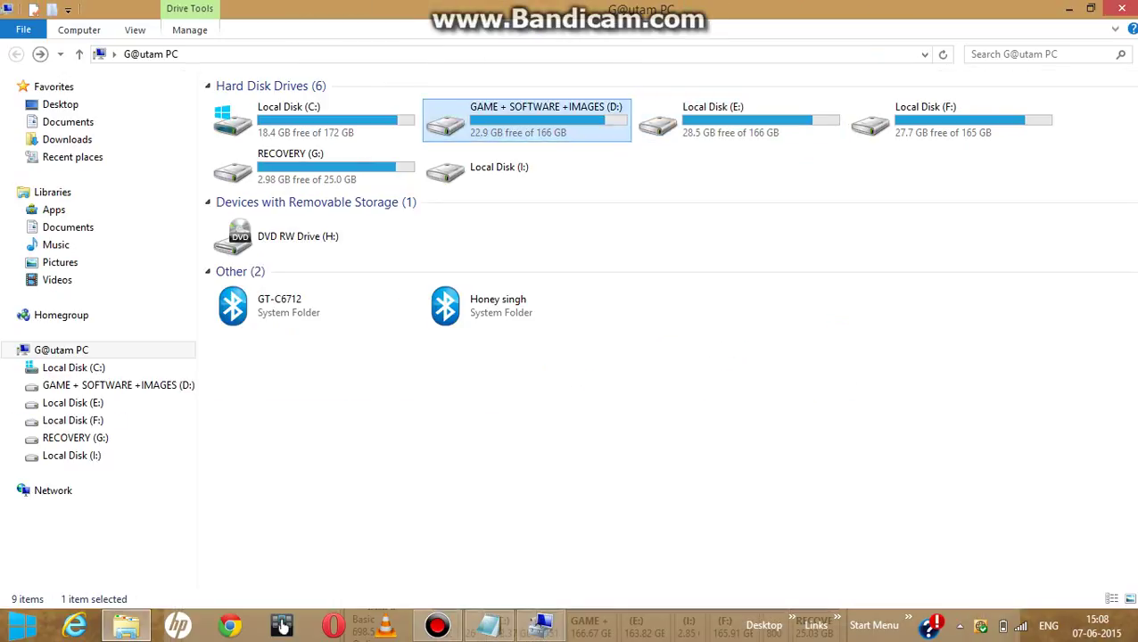
key("Right")
key("Left")
key("Right")
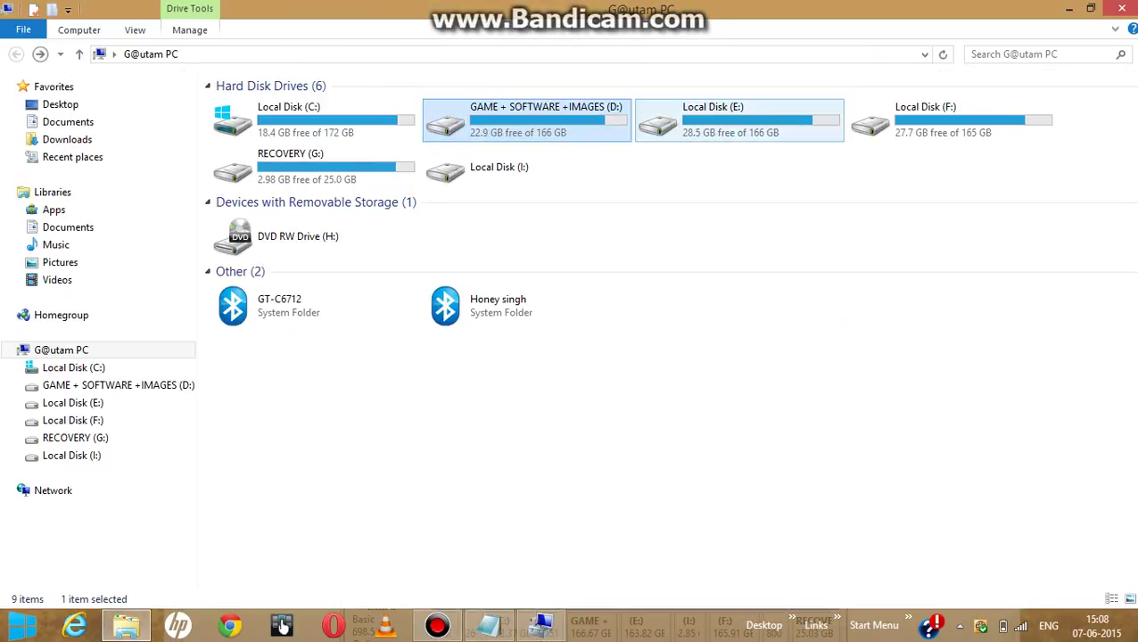
key("Left")
double_click(526, 119)
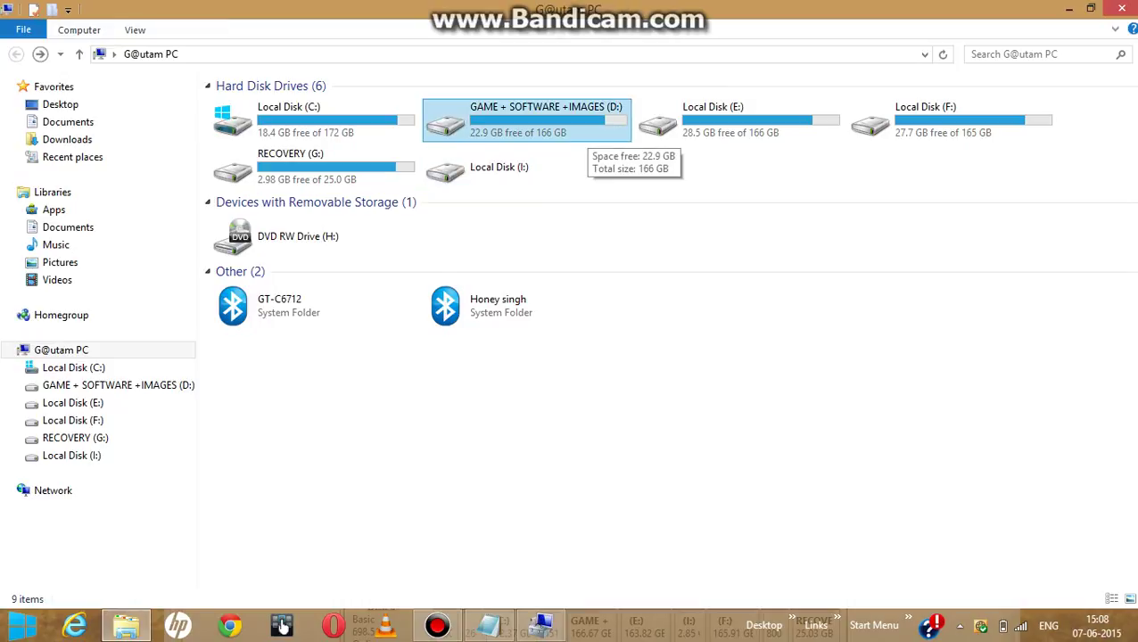
Step: Quick-format Local Disk (I:) as NTFS with 4096-byte allocation units and no volume label, closing the format dialog when done
key("Down")
key("Return")
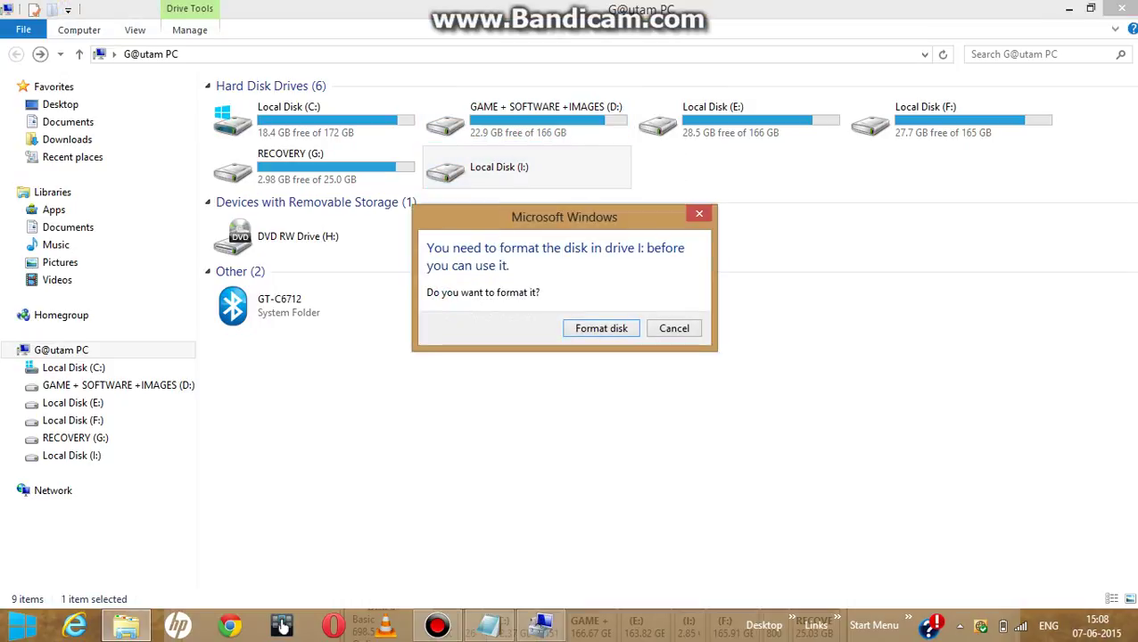
key("Return")
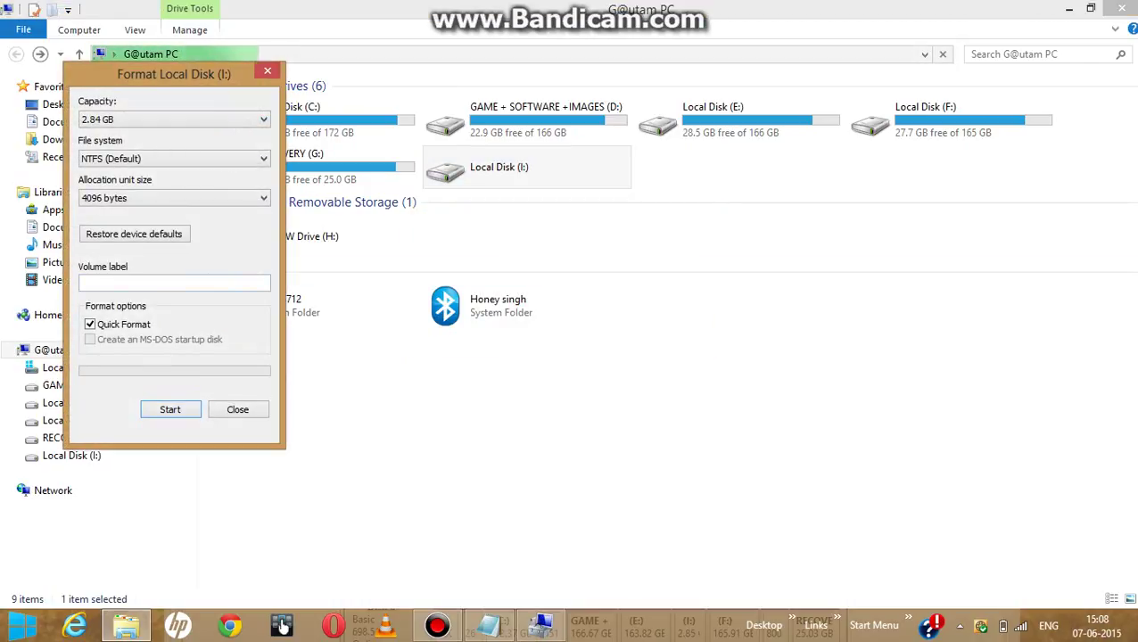
key("Return")
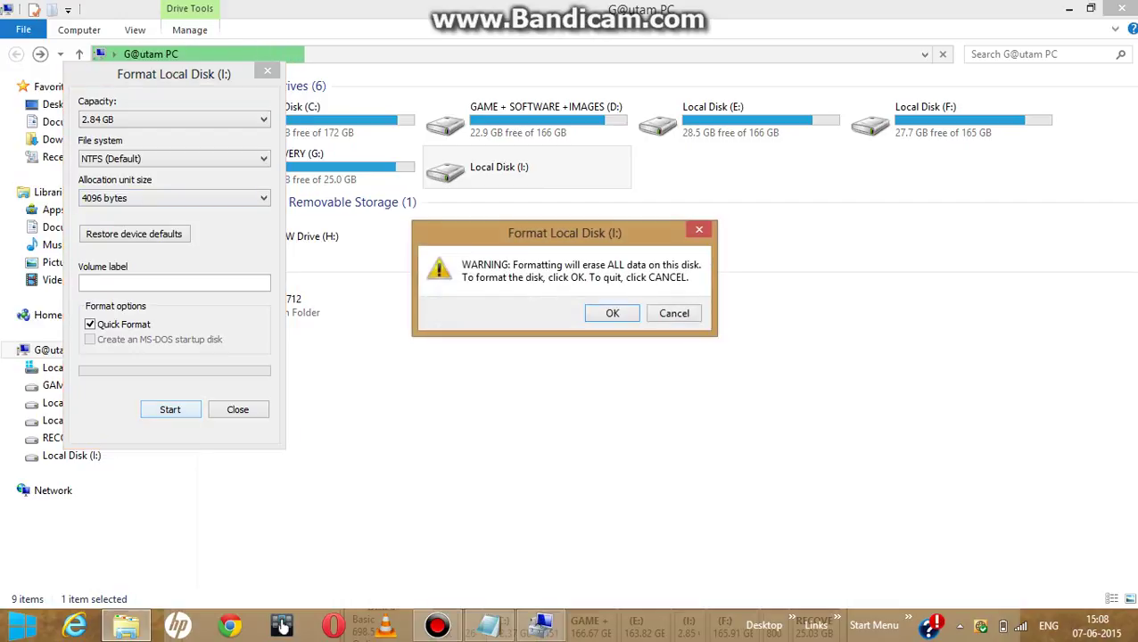
key("Return")
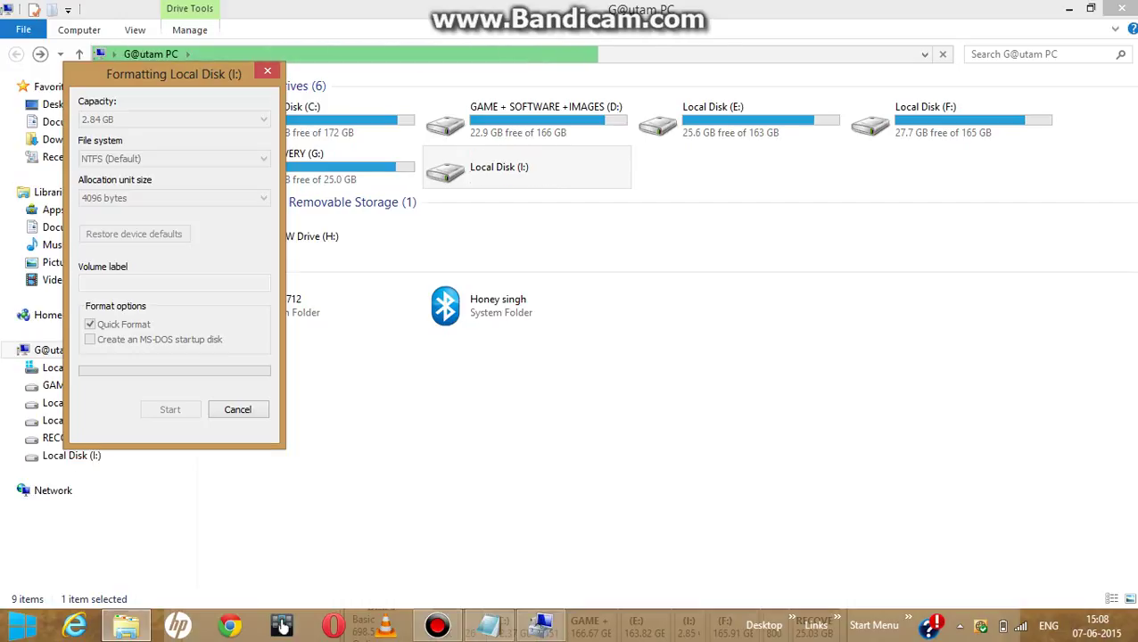
key("Return")
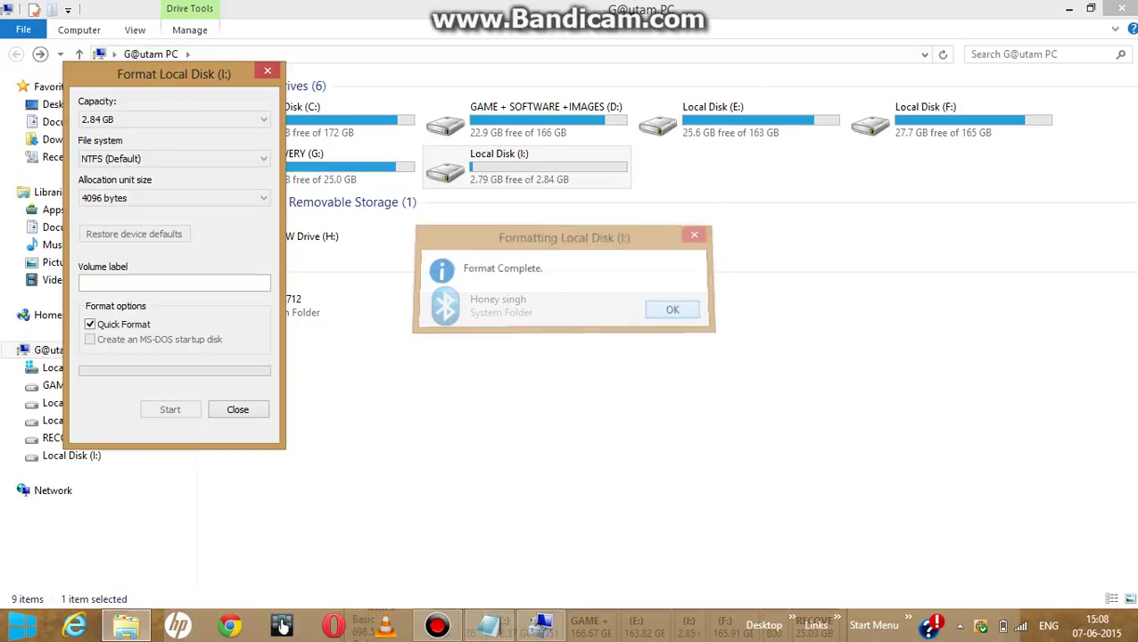
key("Escape")
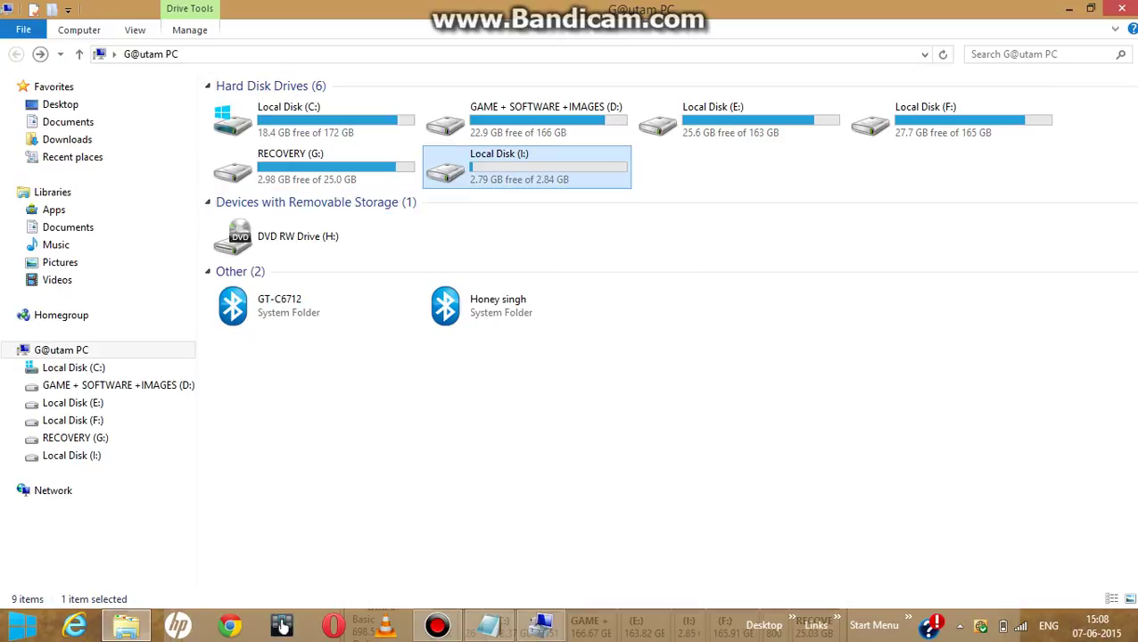
Step: Open Local Disk (I:) to check its contents, return to the drive overview and close File Explorer
key("Return")
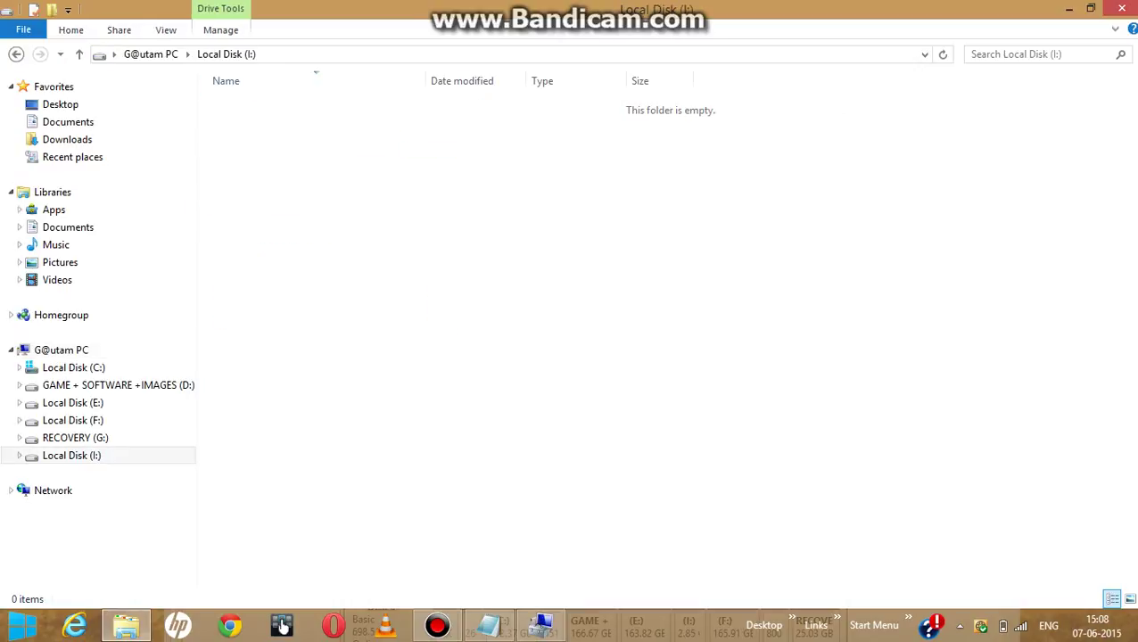
key("BackSpace")
key("alt+F4")
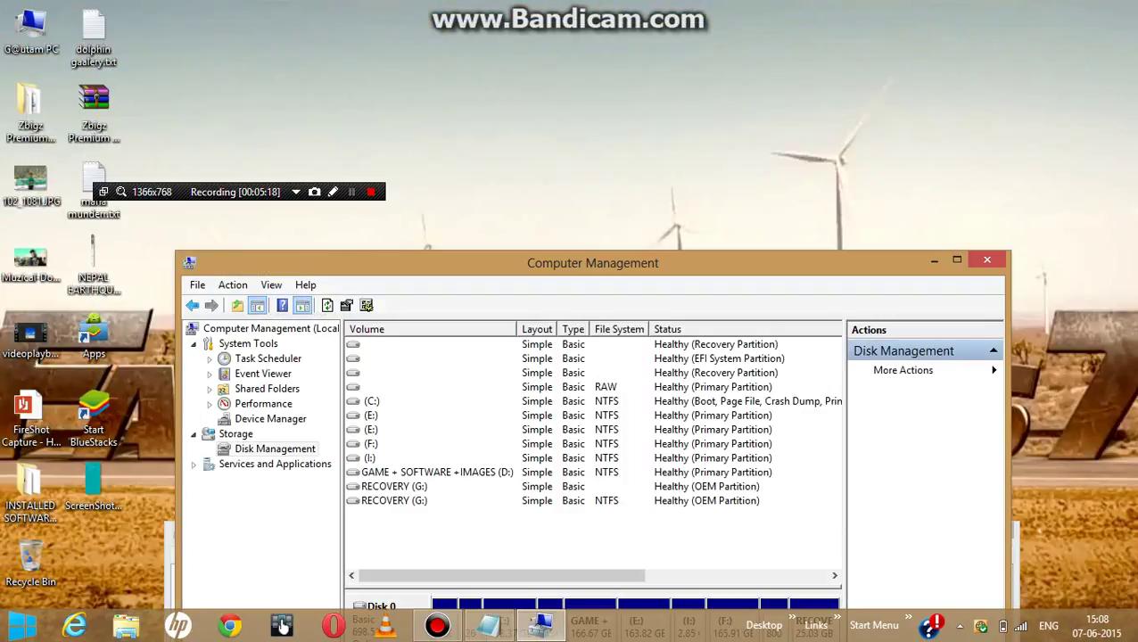